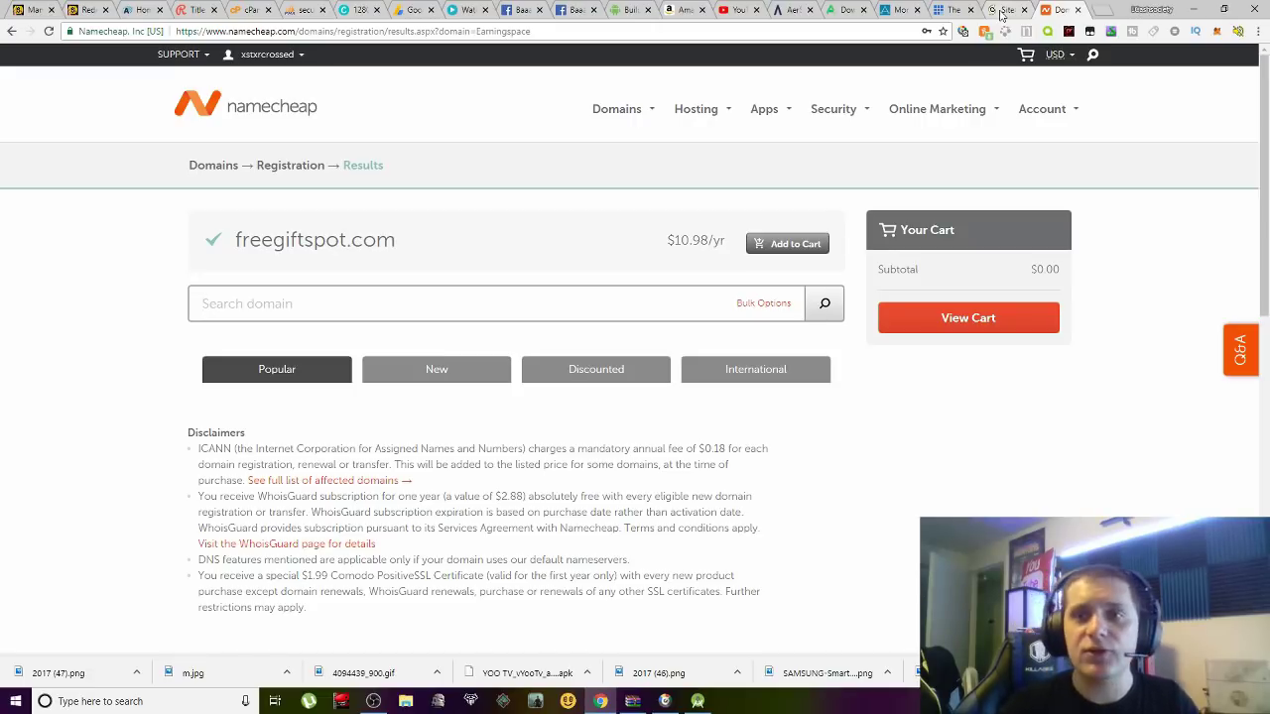
Step: Look at the SiteGround hosting account home page and Namecheap's Domains page, ending on the Namecheap account dashboard
click(1002, 10)
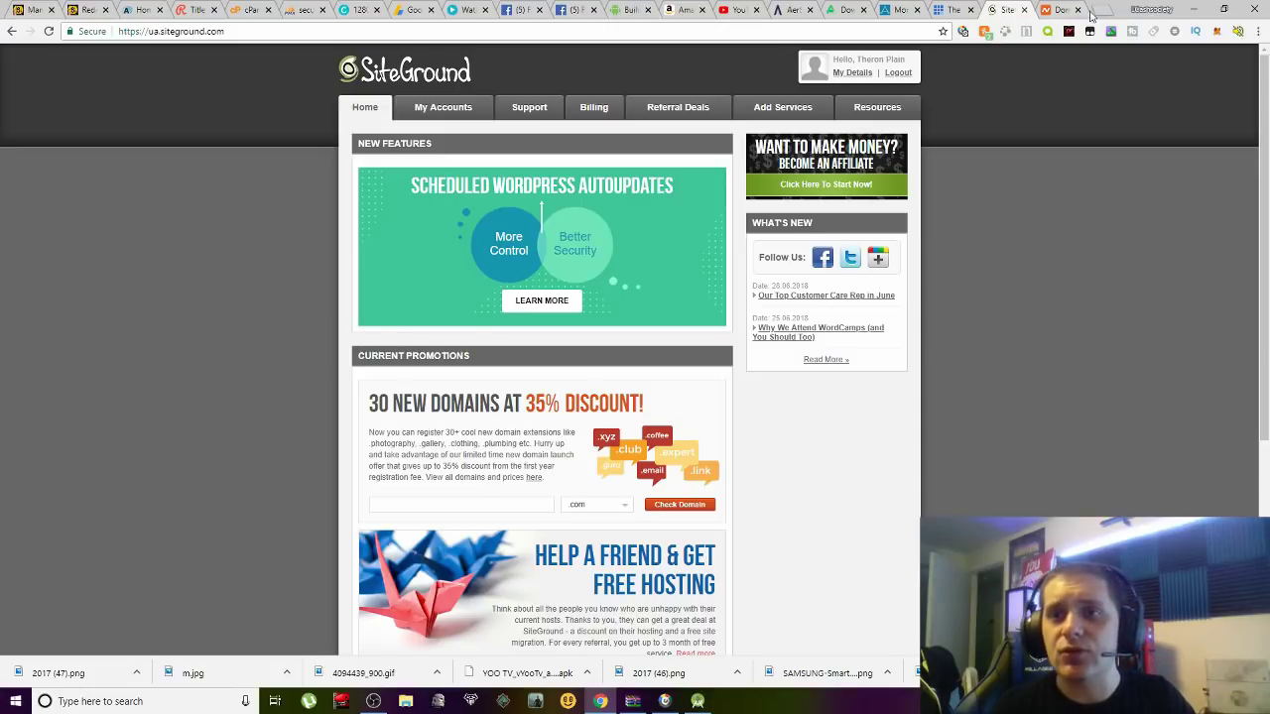
click(1057, 10)
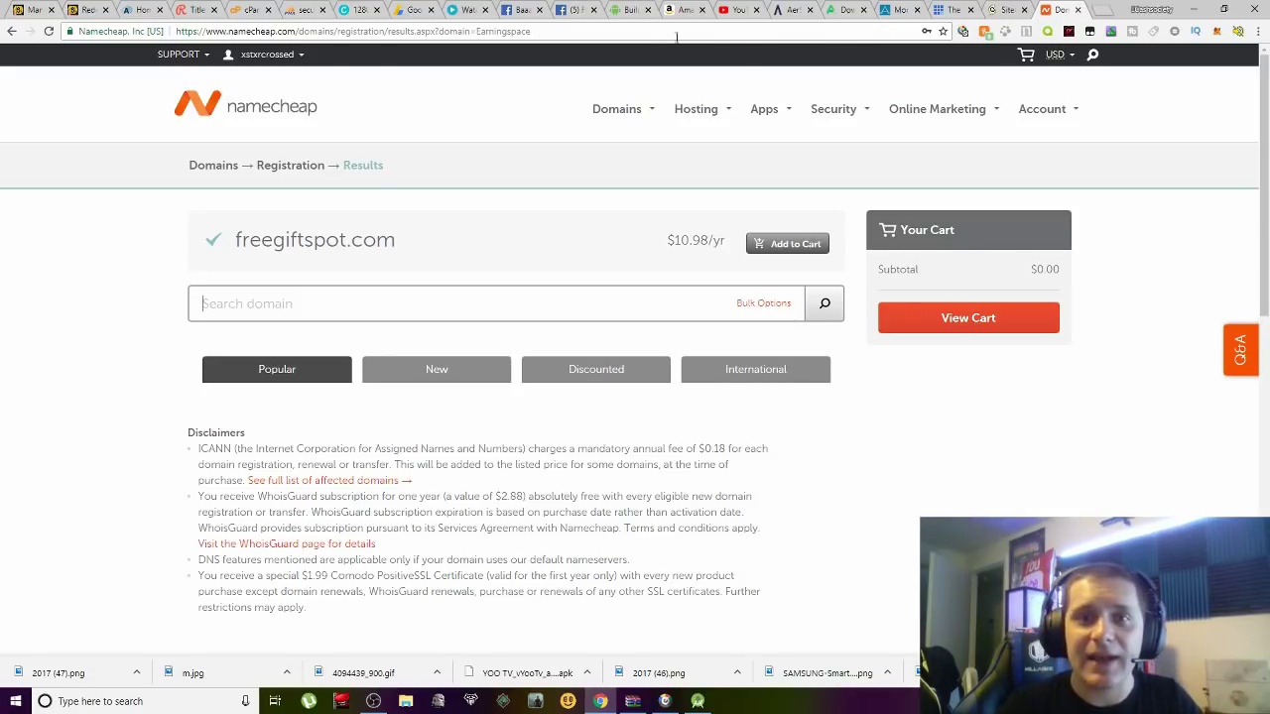
mouse_move(613, 125)
click(620, 119)
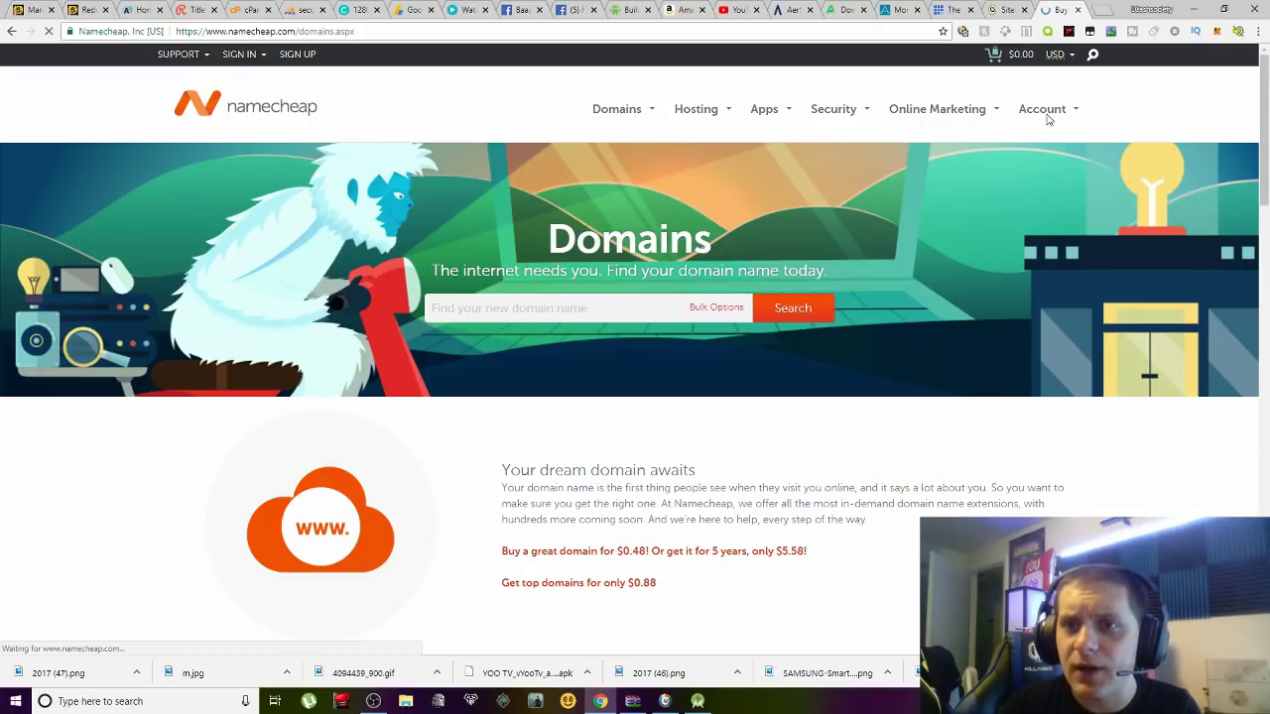
mouse_move(1047, 119)
click(1051, 146)
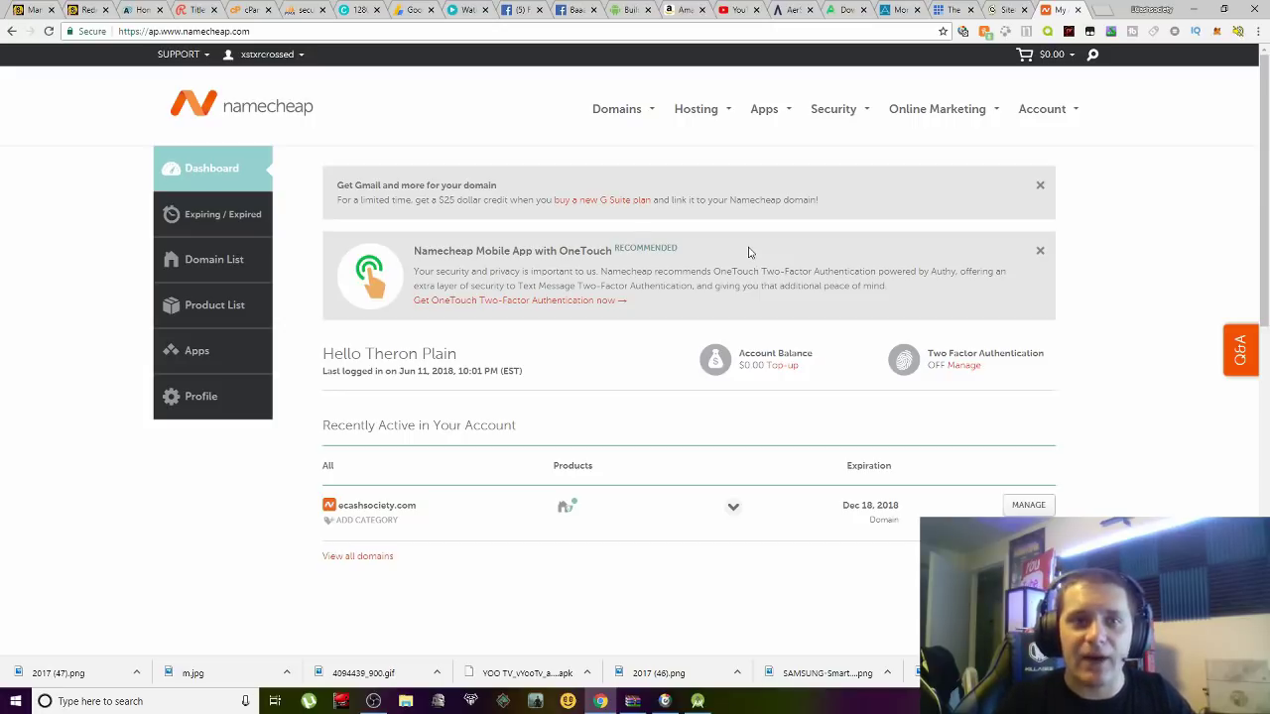
Step: Switch to the WordPress admin's installed themes page and visit the live ECashsociety site from there
click(24, 12)
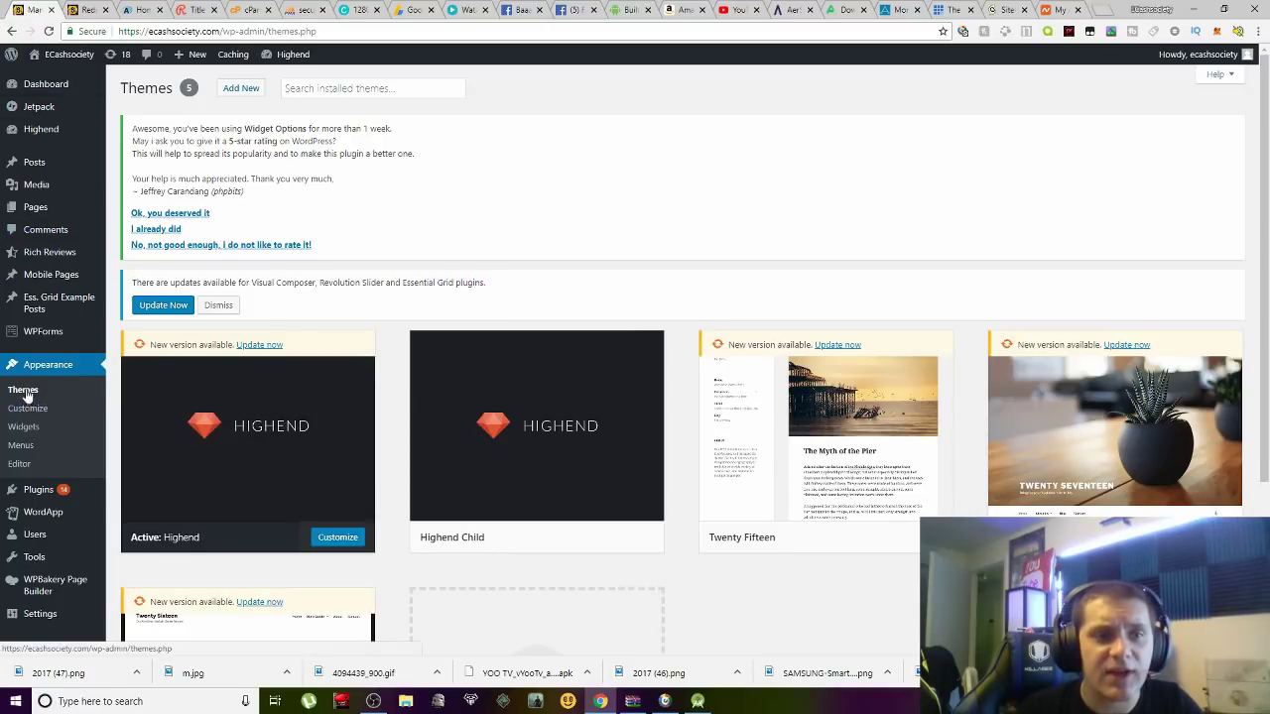
mouse_move(208, 421)
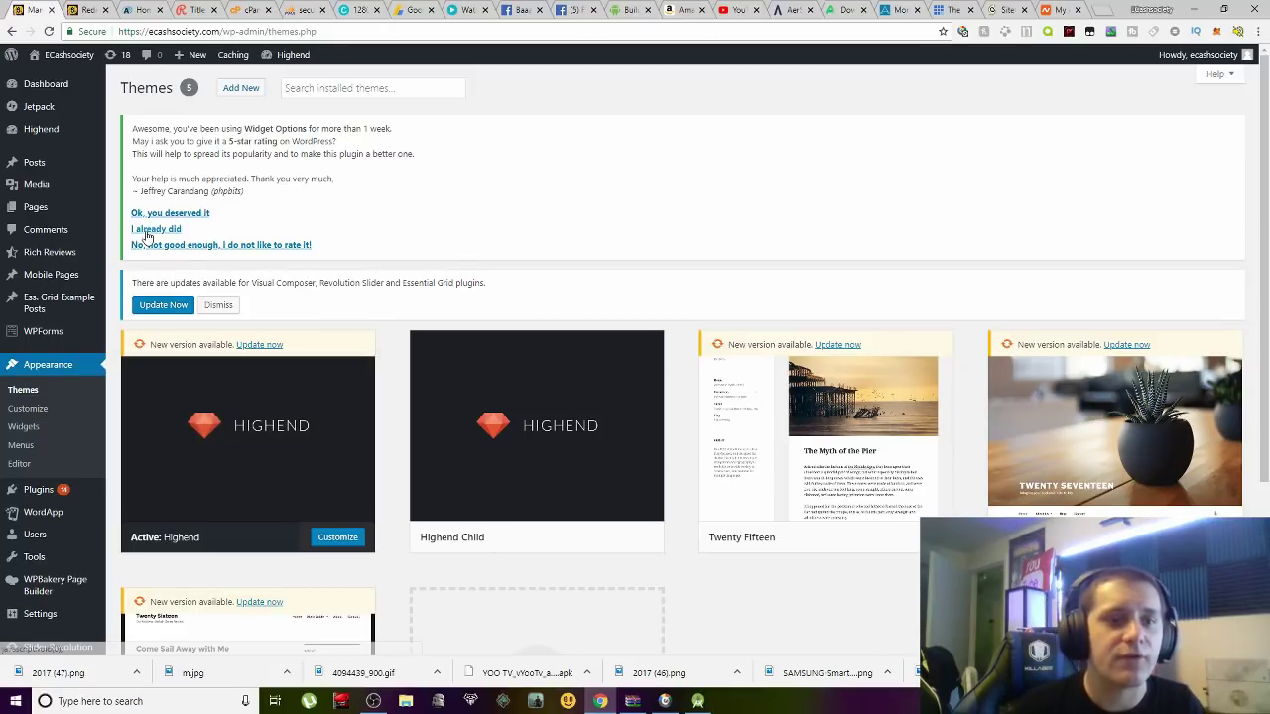
mouse_move(58, 57)
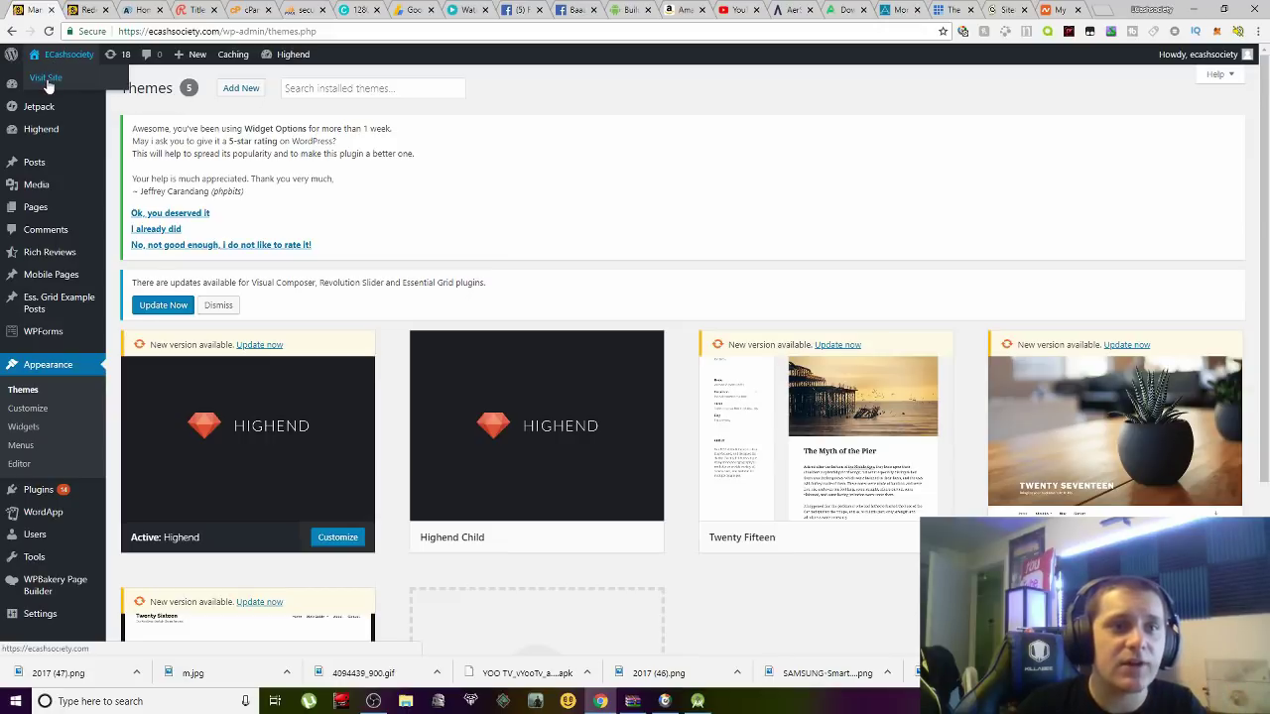
click(46, 80)
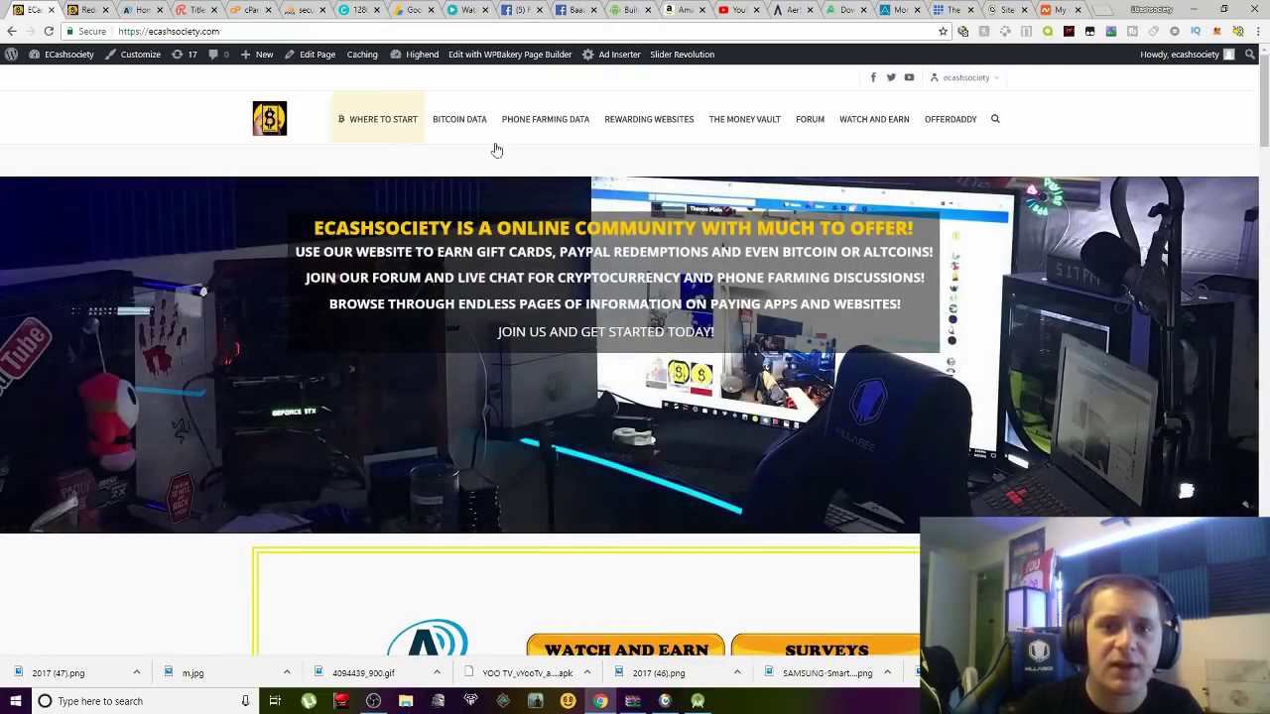
Step: Open the homepage in WPBakery Page Builder, view the elements that can be added, and leave the builder
mouse_move(545, 119)
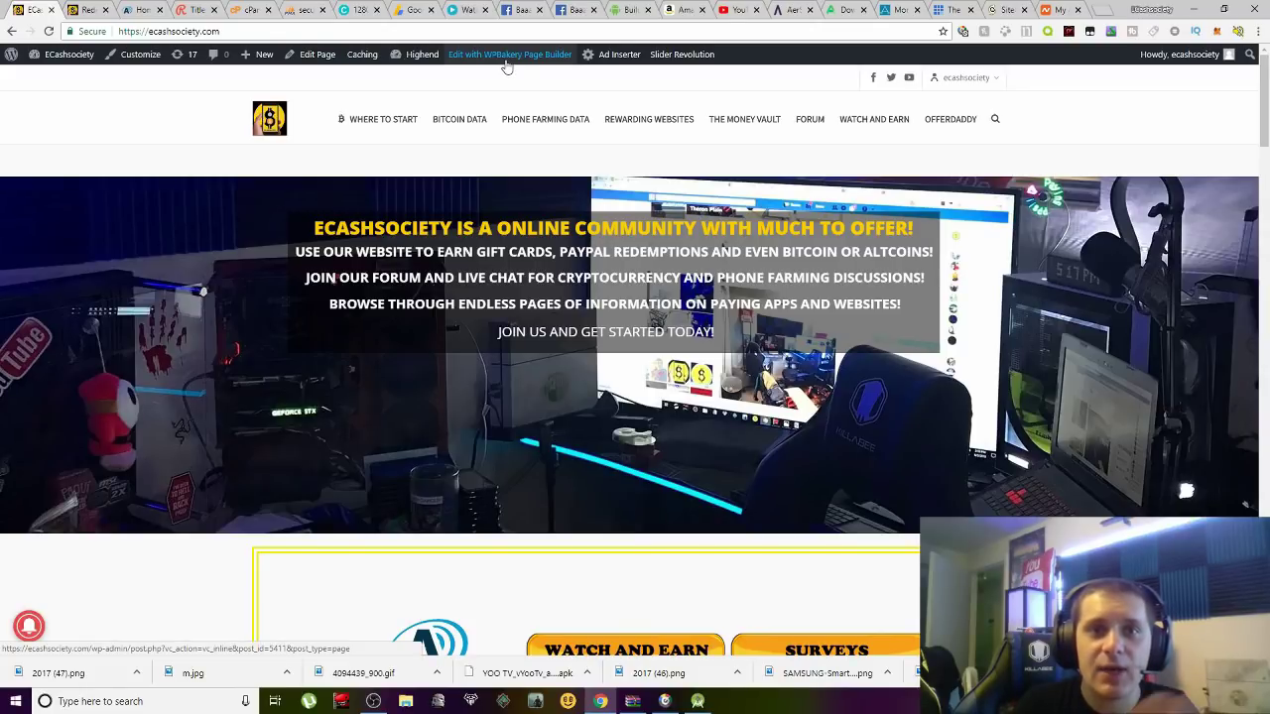
click(508, 56)
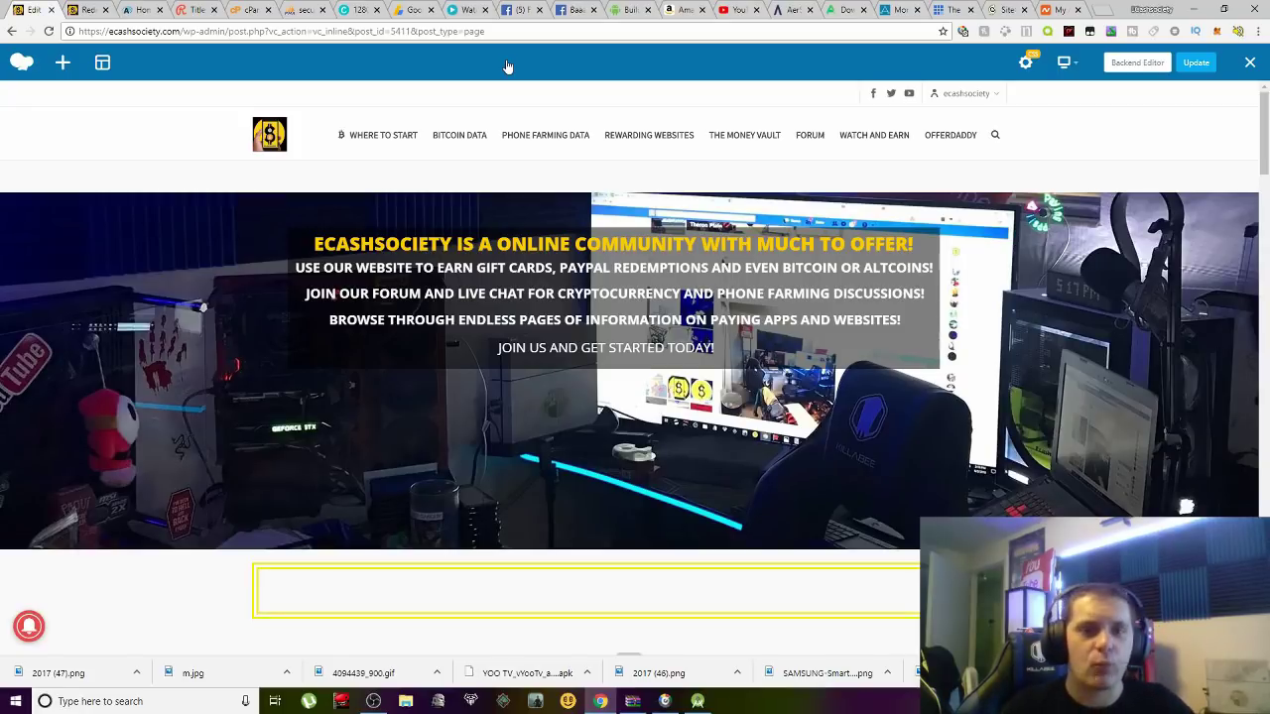
click(63, 65)
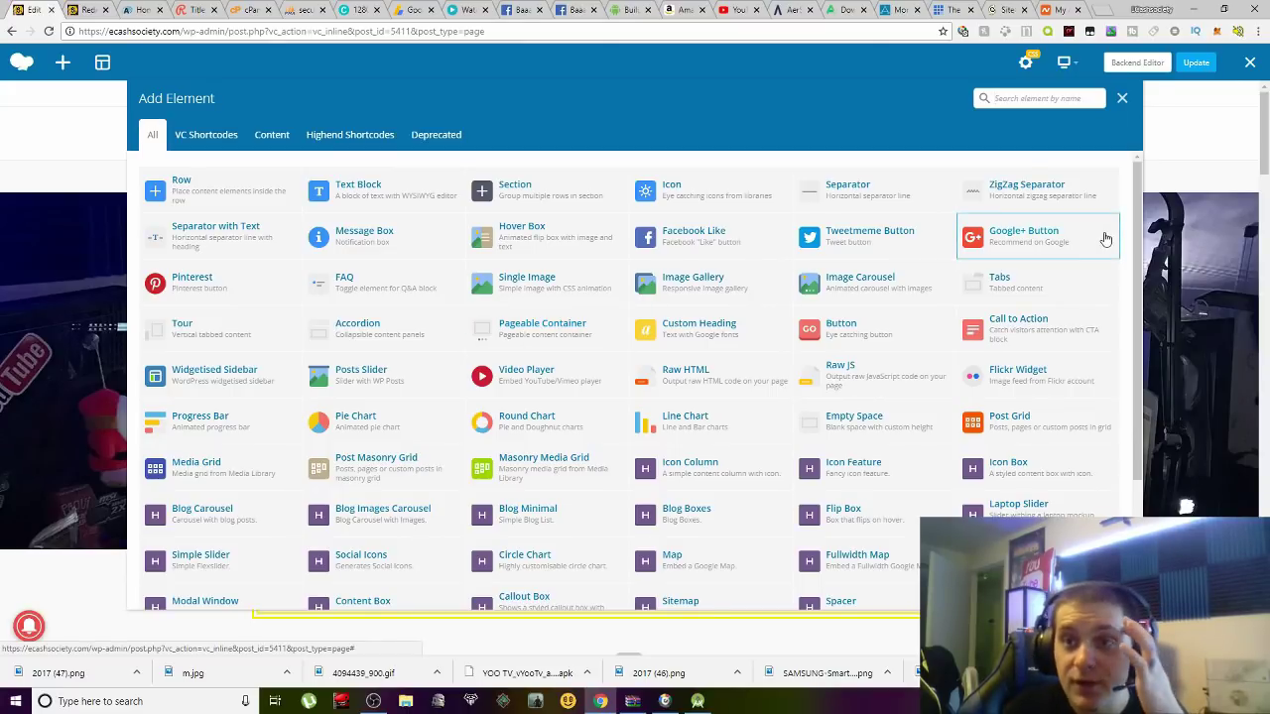
click(1122, 102)
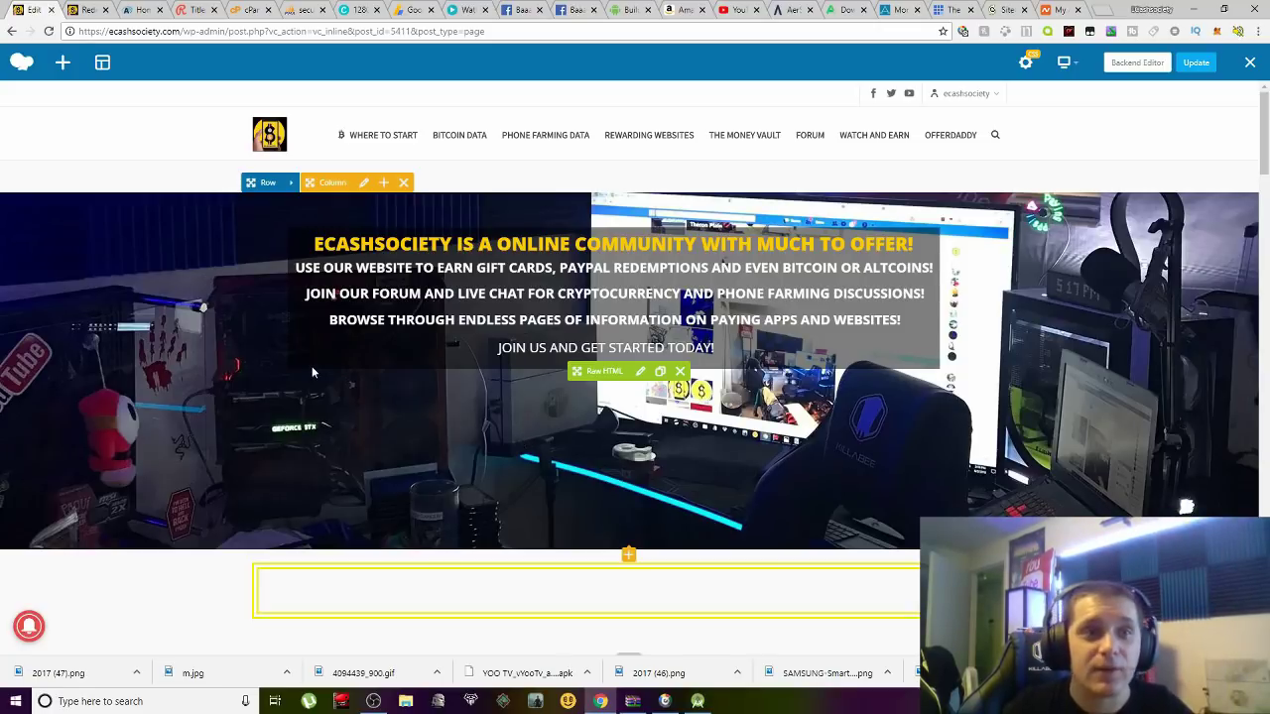
click(1249, 63)
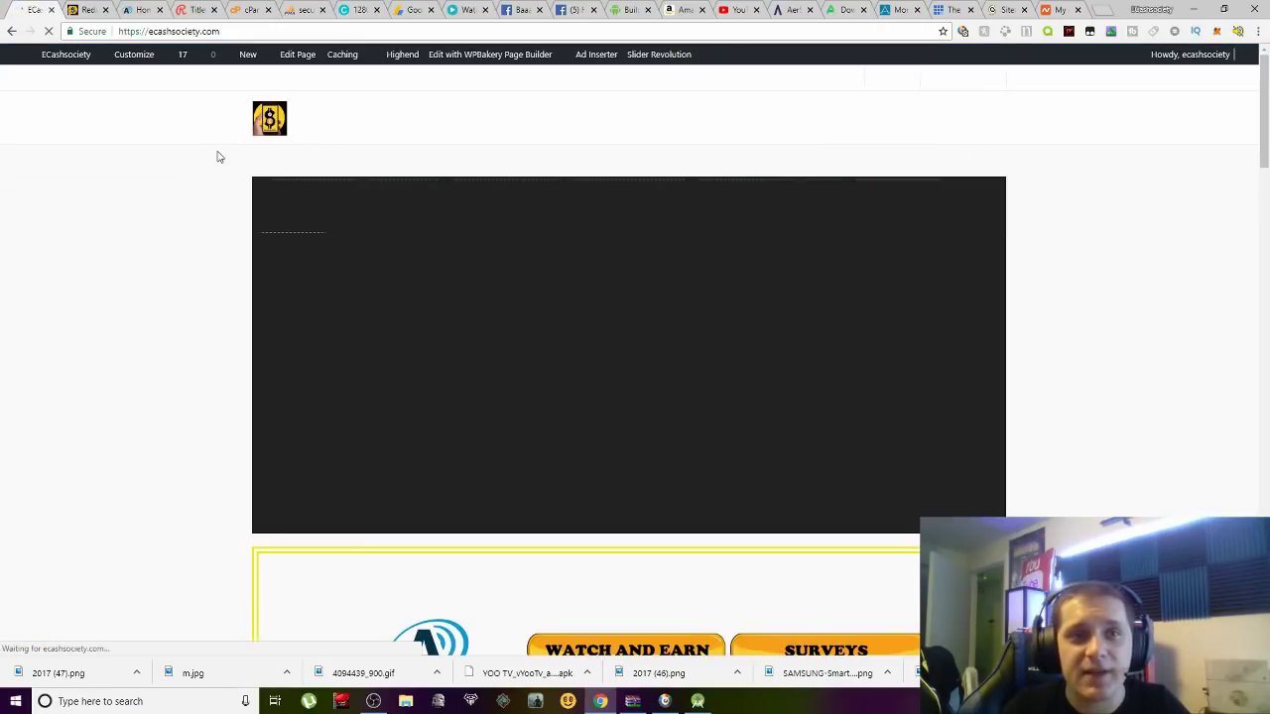
Step: From the WordPress dashboard, view the Site Identity settings in the theme customizer and return to the dashboard
mouse_move(69, 56)
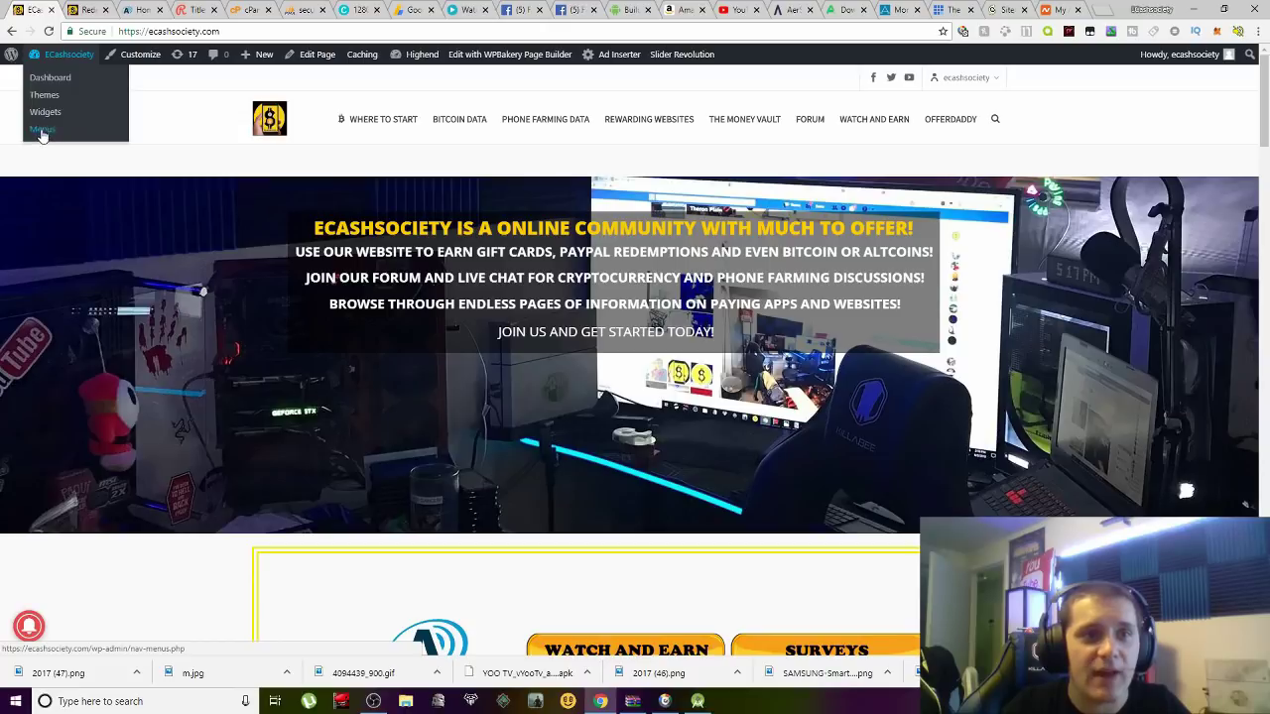
click(40, 66)
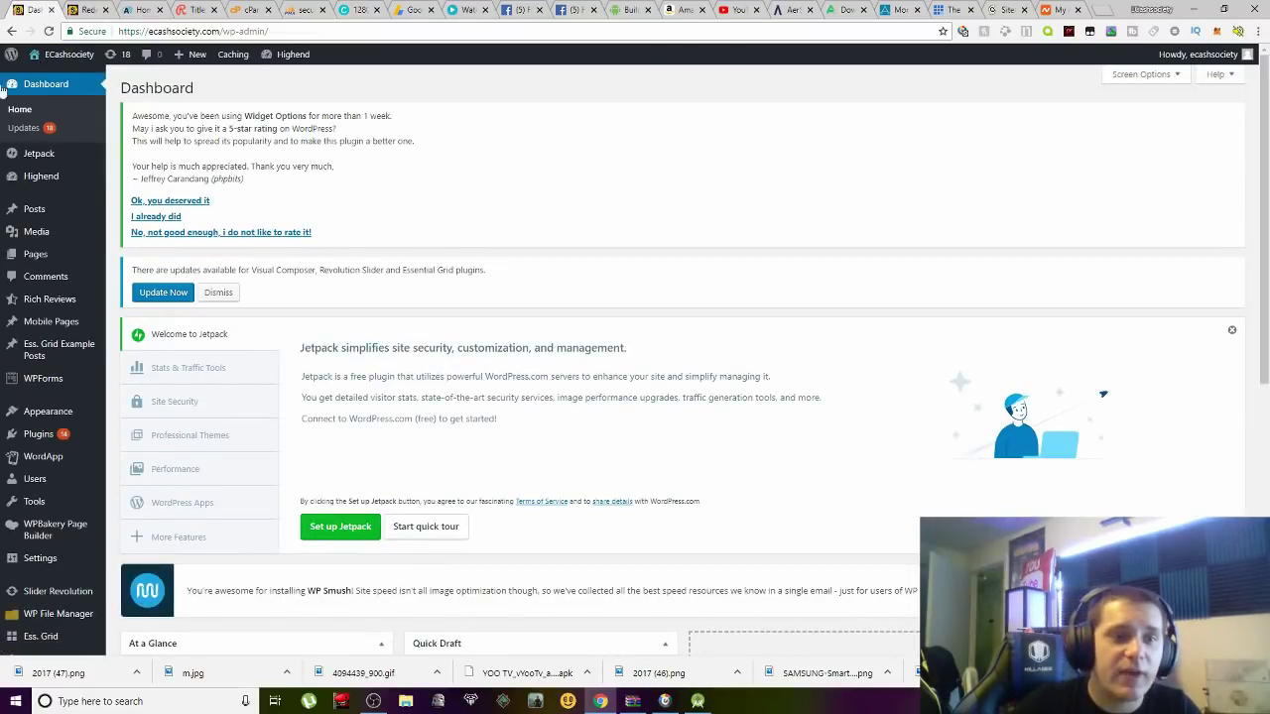
mouse_move(42, 439)
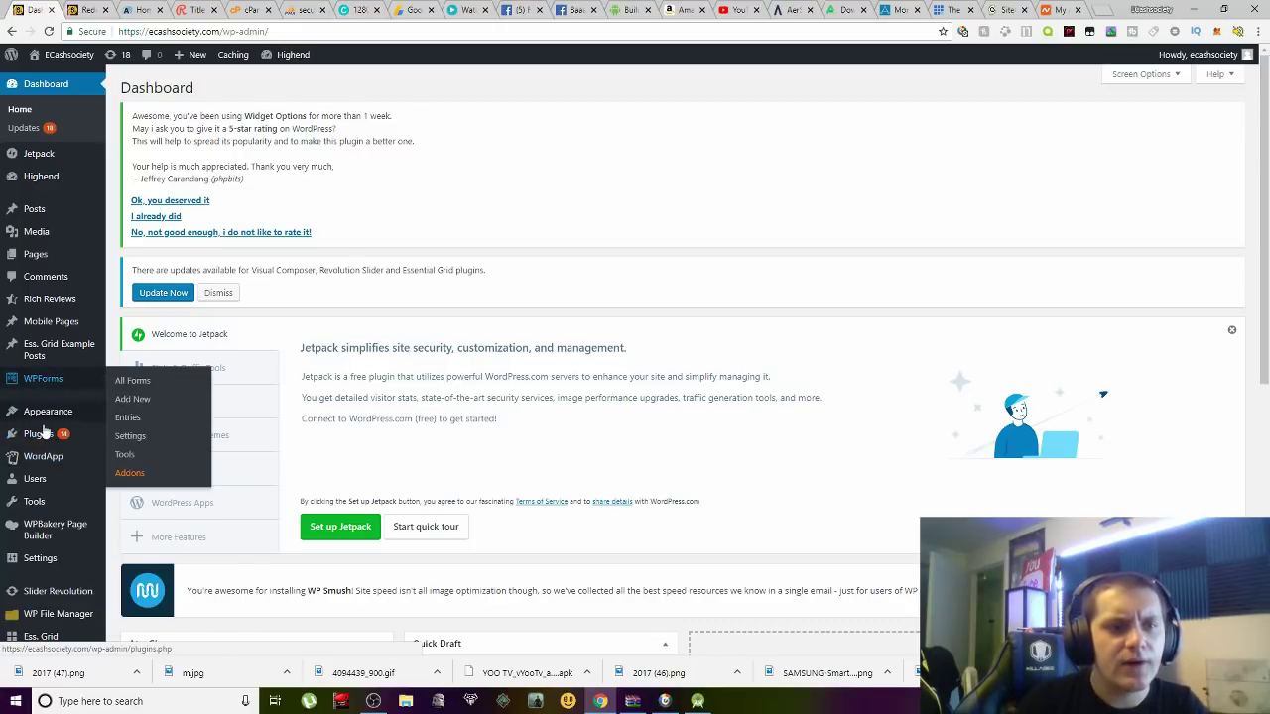
mouse_move(61, 417)
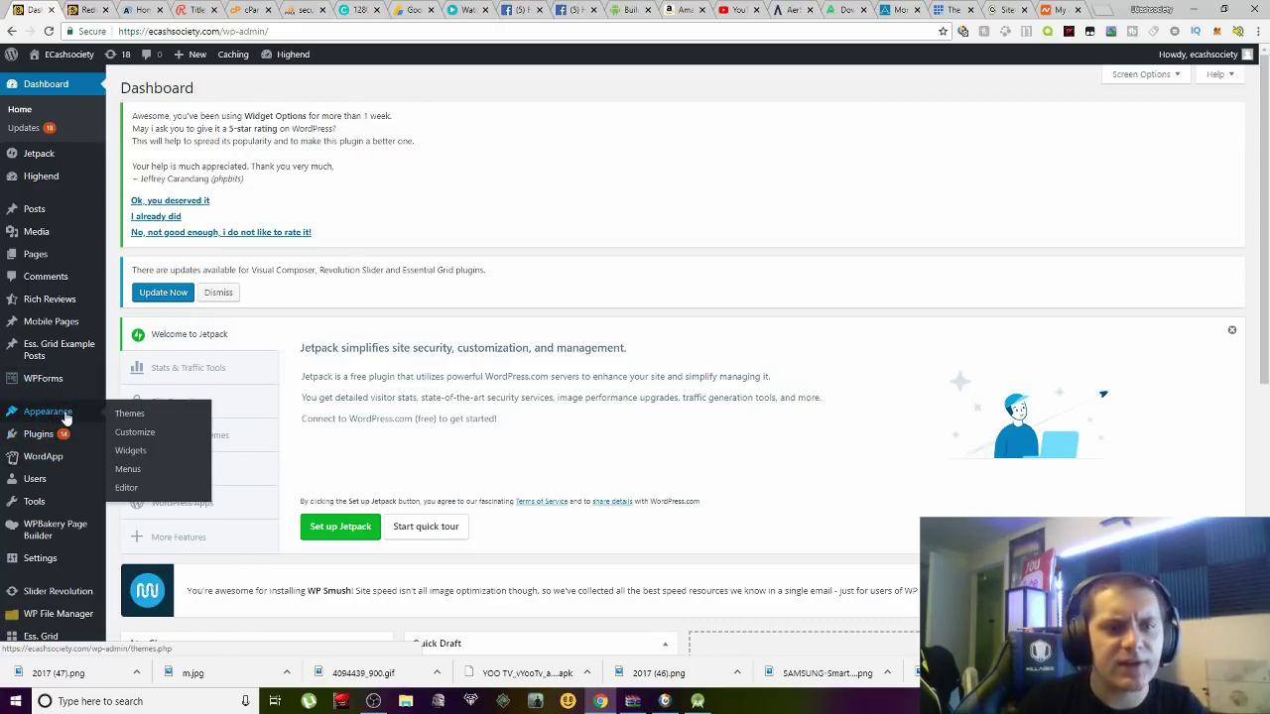
click(132, 436)
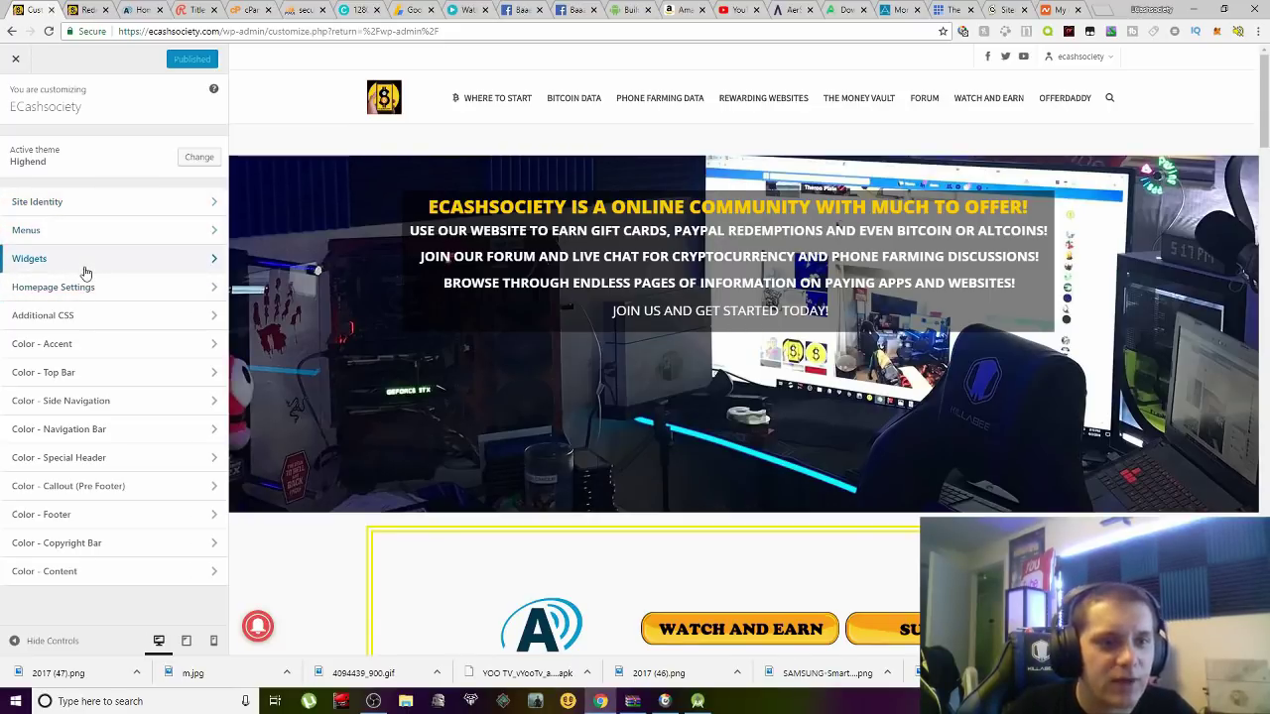
click(87, 207)
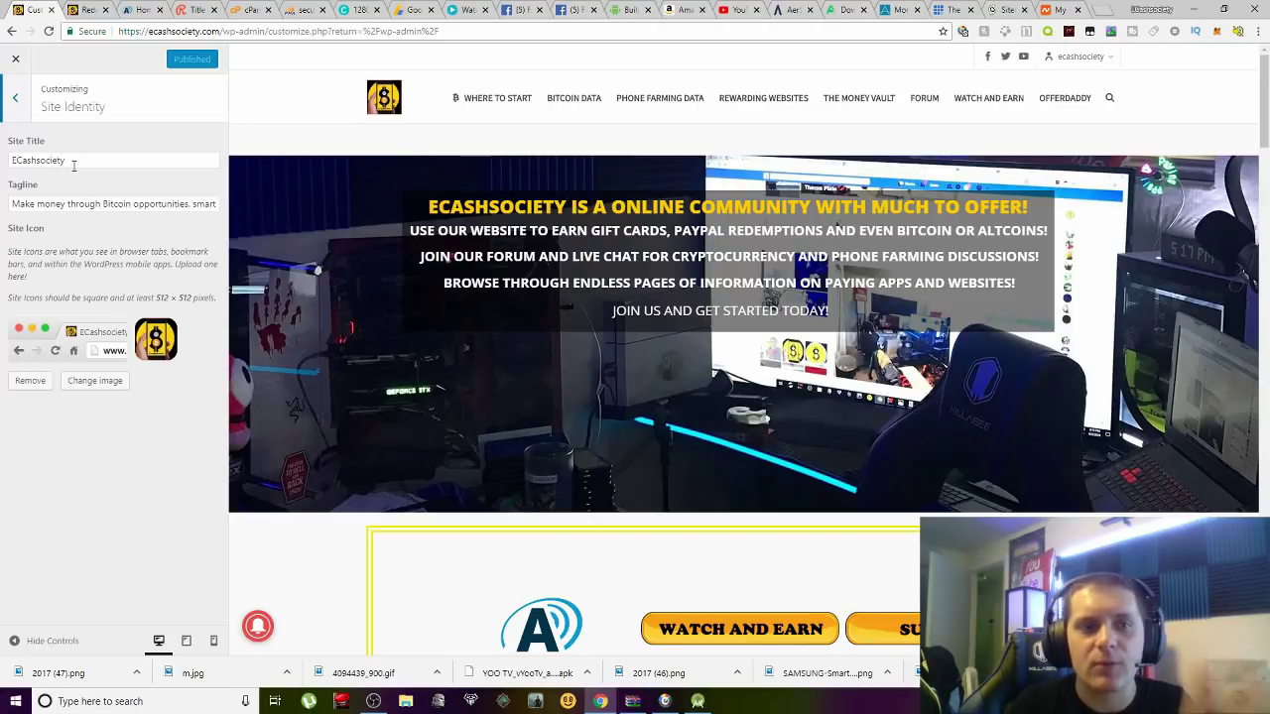
click(12, 33)
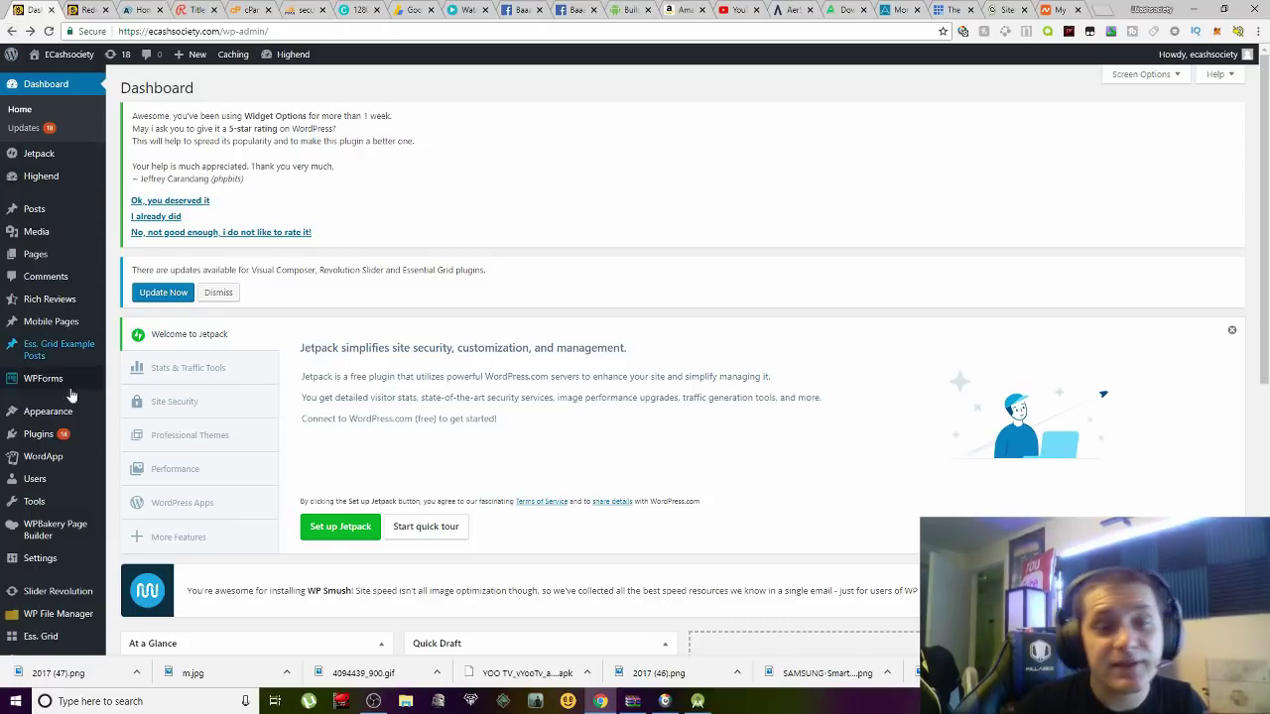
Step: Open the Widgets page under Appearance and look through the available widgets
mouse_move(43, 438)
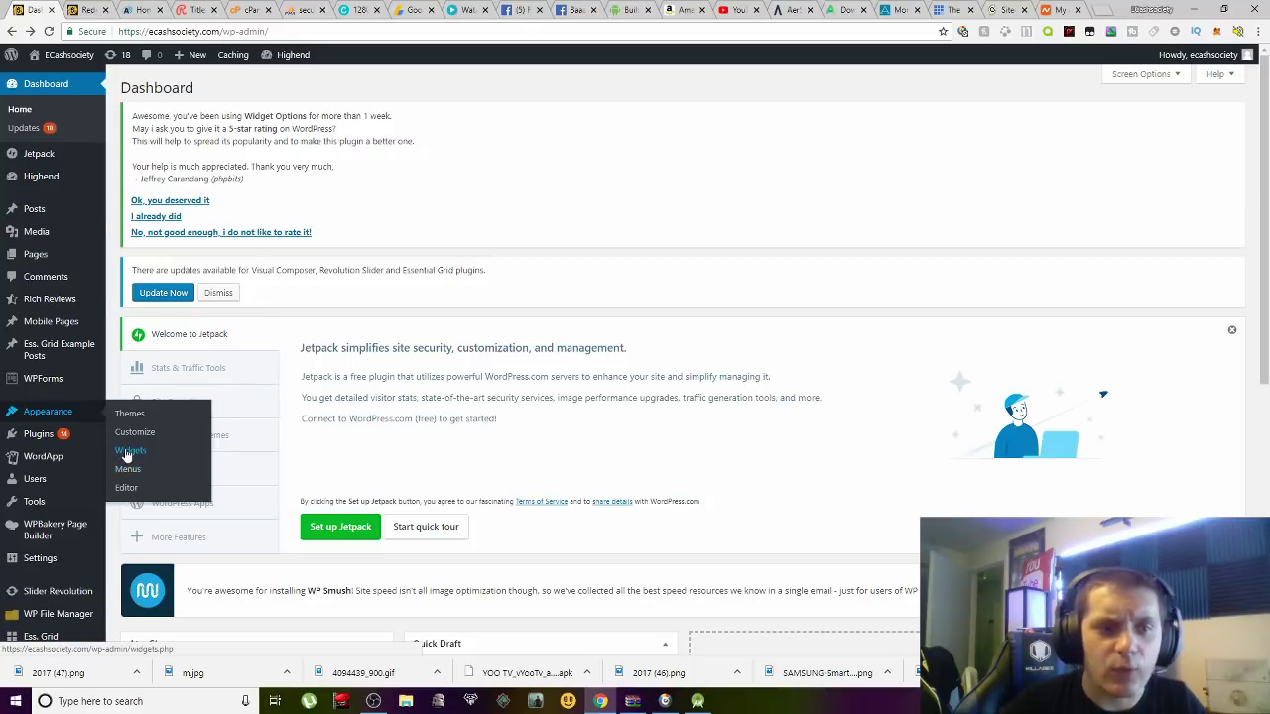
click(126, 455)
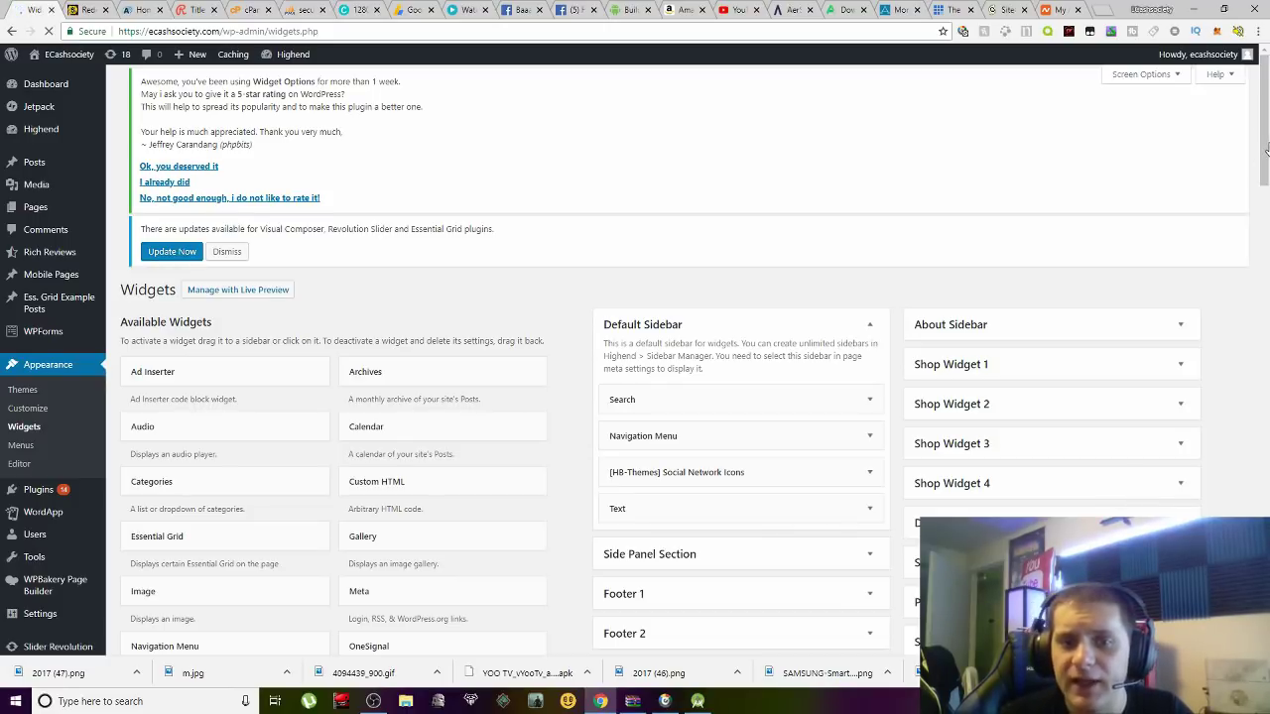
scroll(1264, 147, down, 2)
drag(1263, 141, 1255, 282)
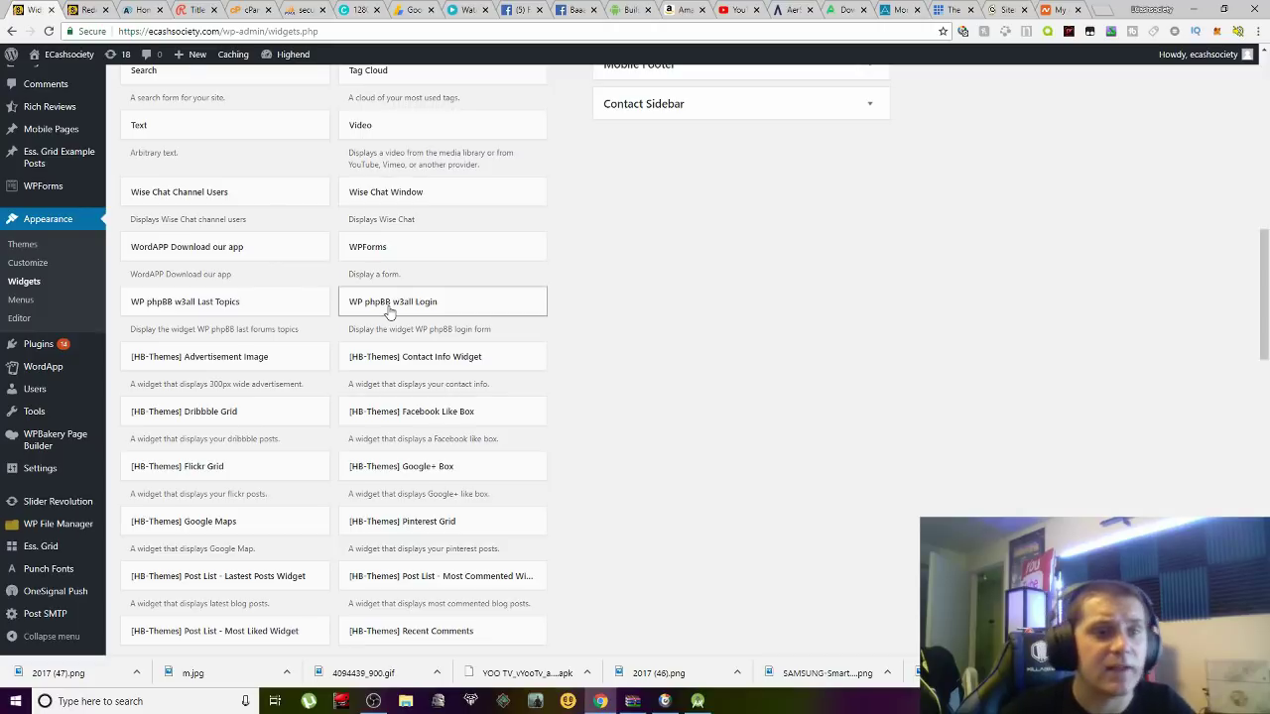
Step: Open the Menus page and examine the main menu's structure and the pages that can be added
click(29, 308)
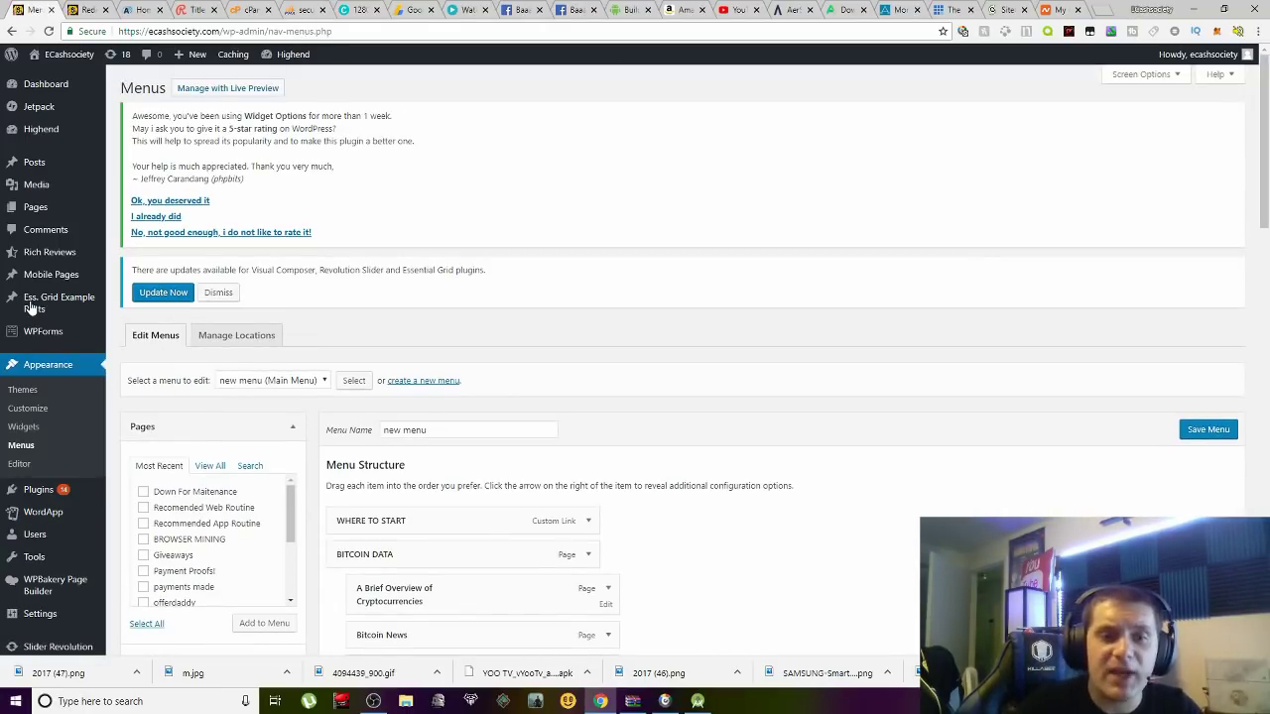
drag(1265, 167, 1253, 280)
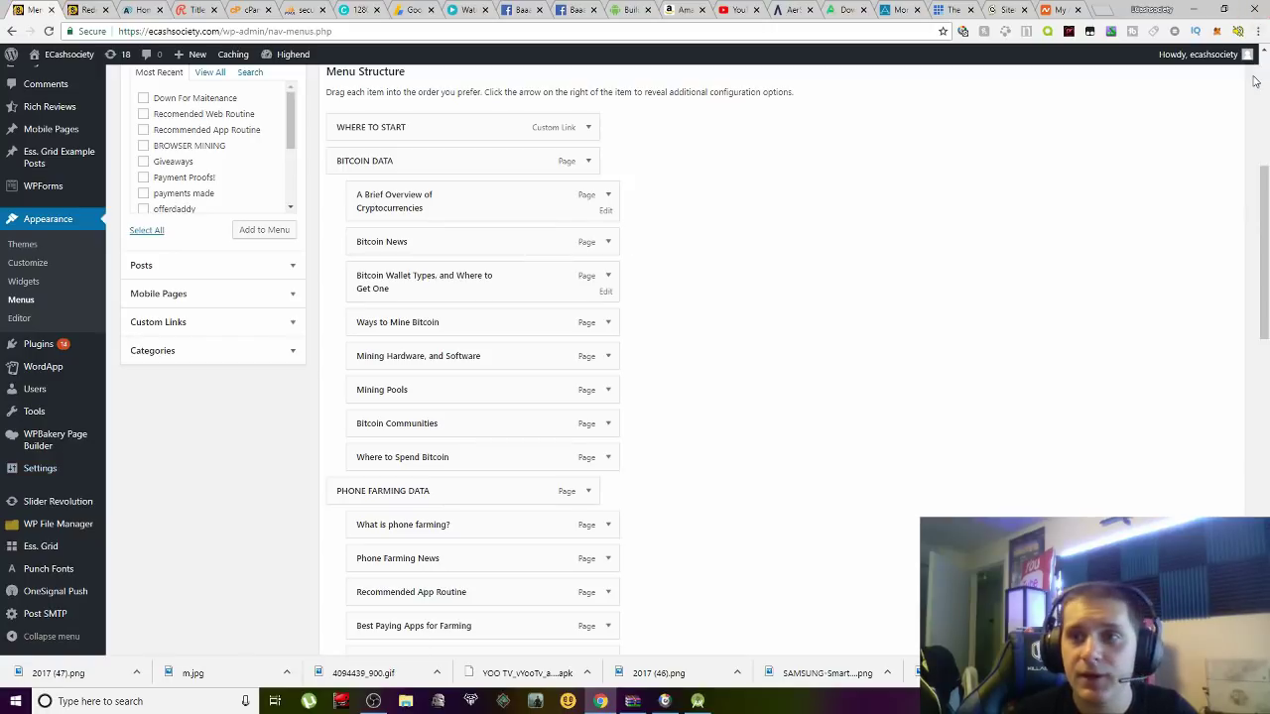
drag(1265, 203, 1267, 126)
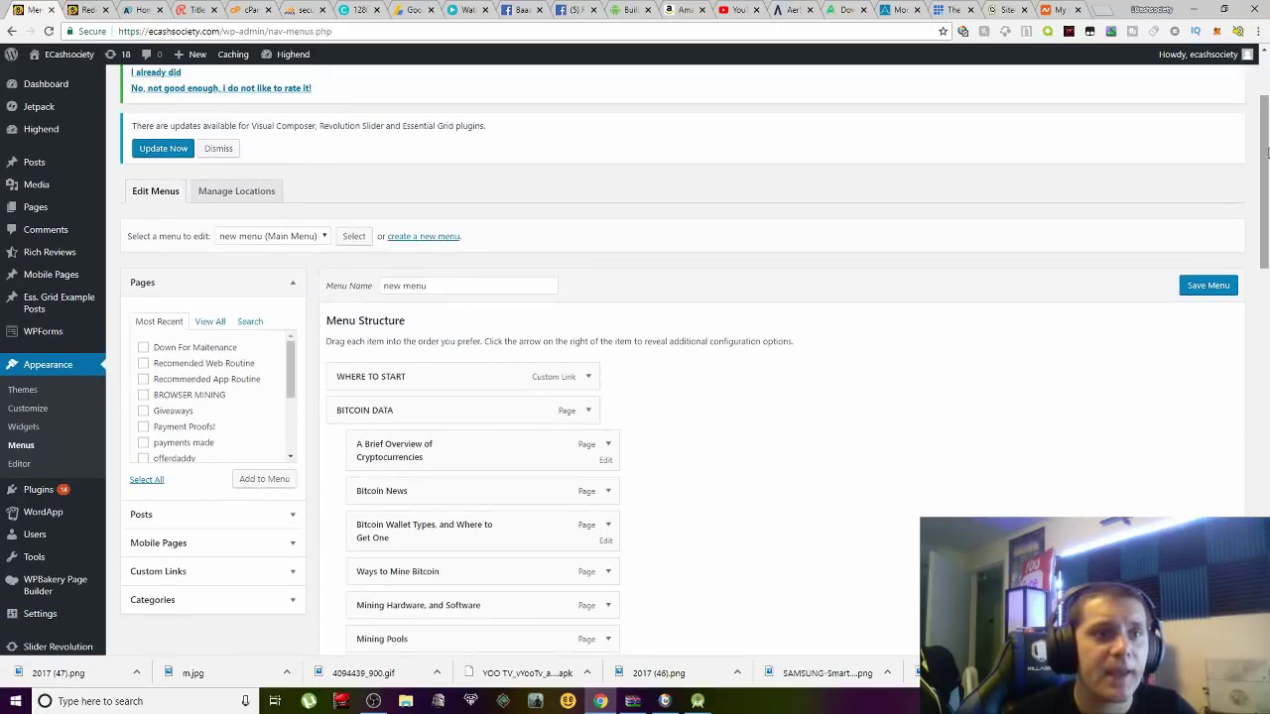
mouse_move(34, 210)
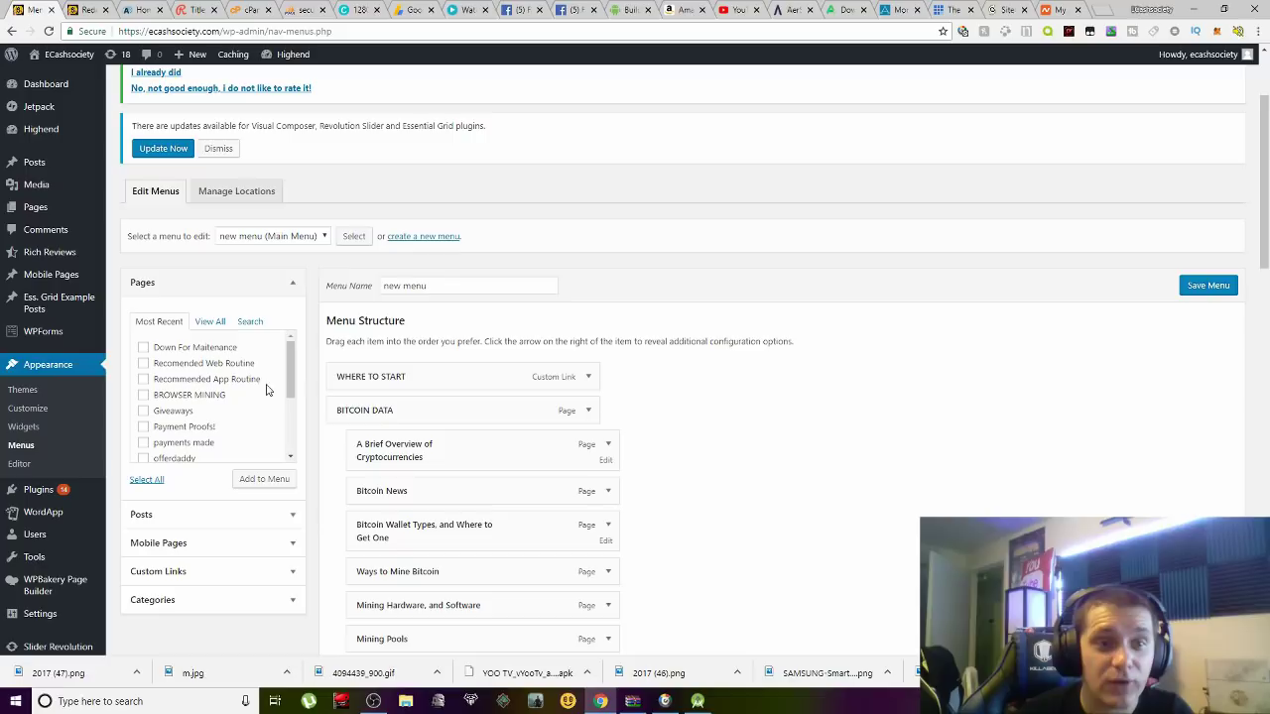
mouse_move(289, 376)
mouse_down()
mouse_move(291, 389)
mouse_move(290, 366)
mouse_move(288, 424)
mouse_move(289, 369)
mouse_up()
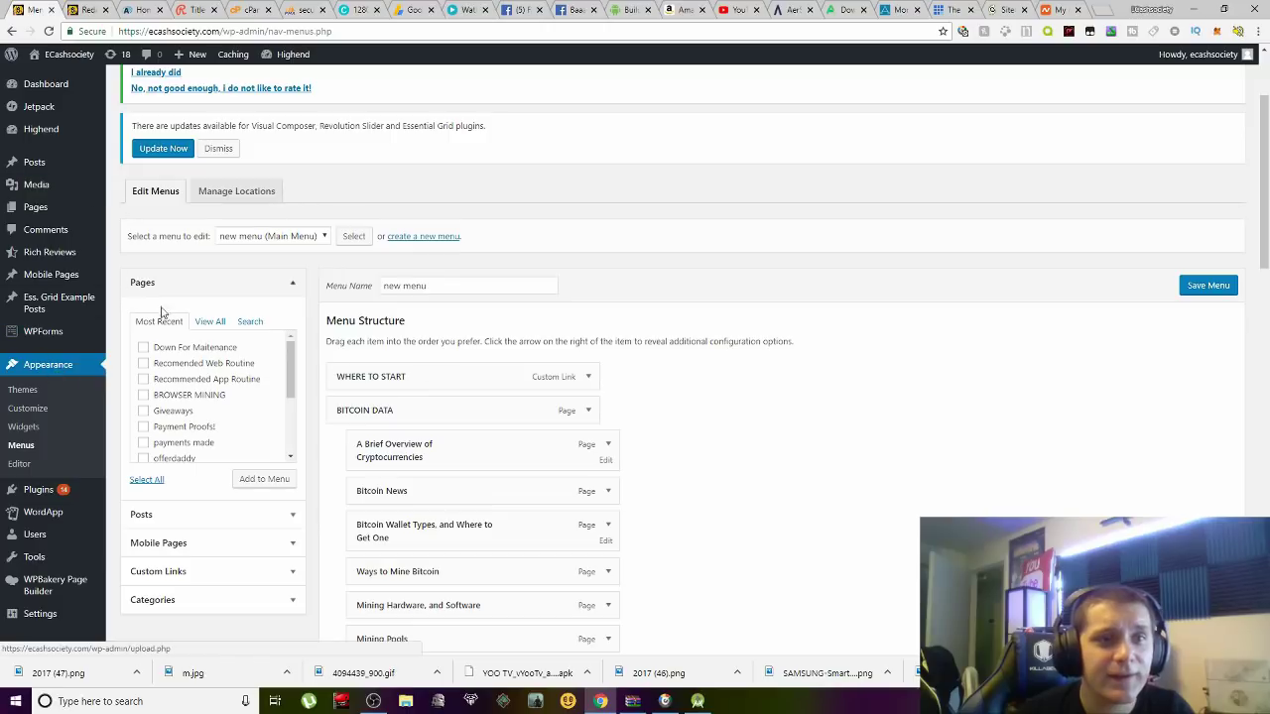
Step: Start a new page titled "Test page 1" and leave it unsaved to visit the live site
click(34, 209)
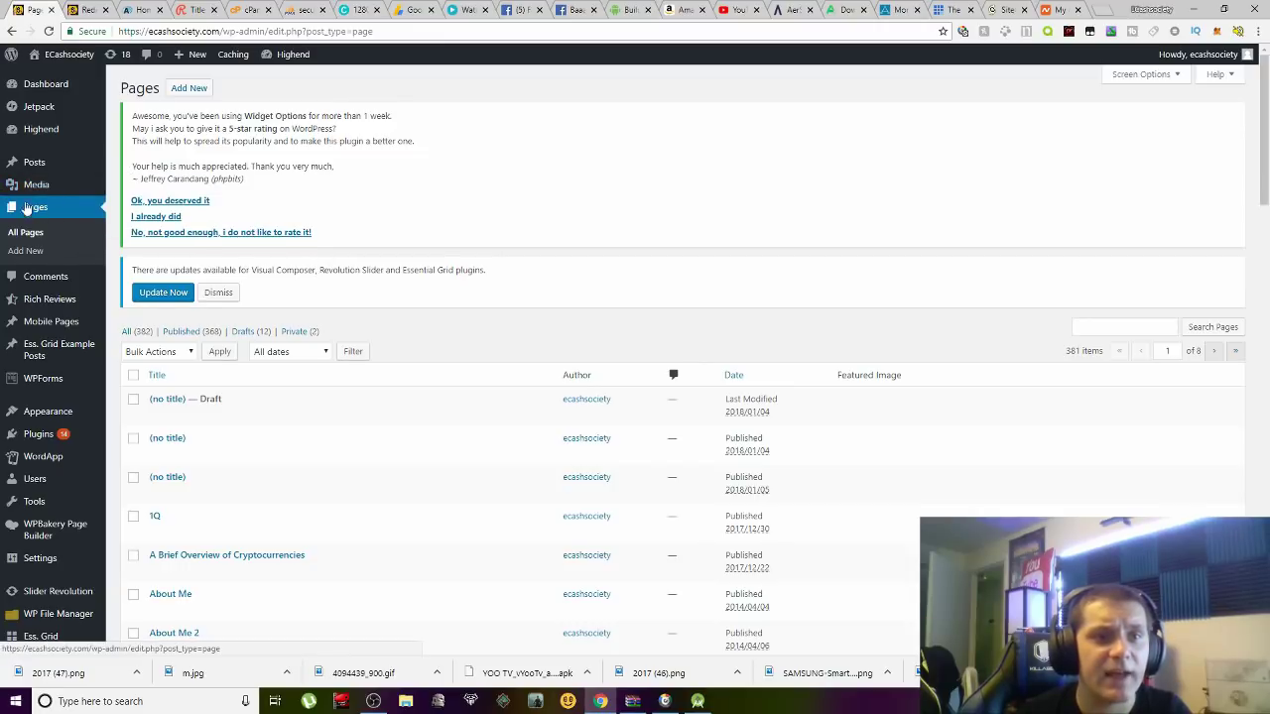
click(27, 255)
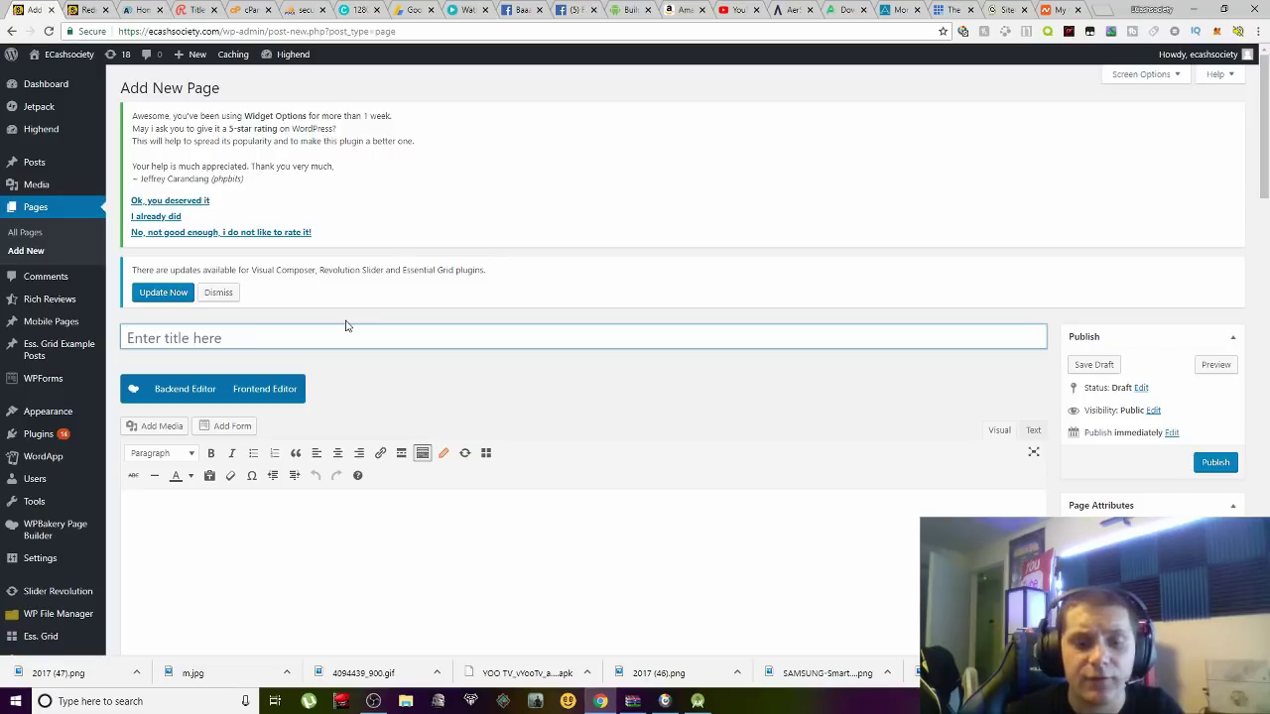
text(TE)
key(BackSpace)
text(est page 1)
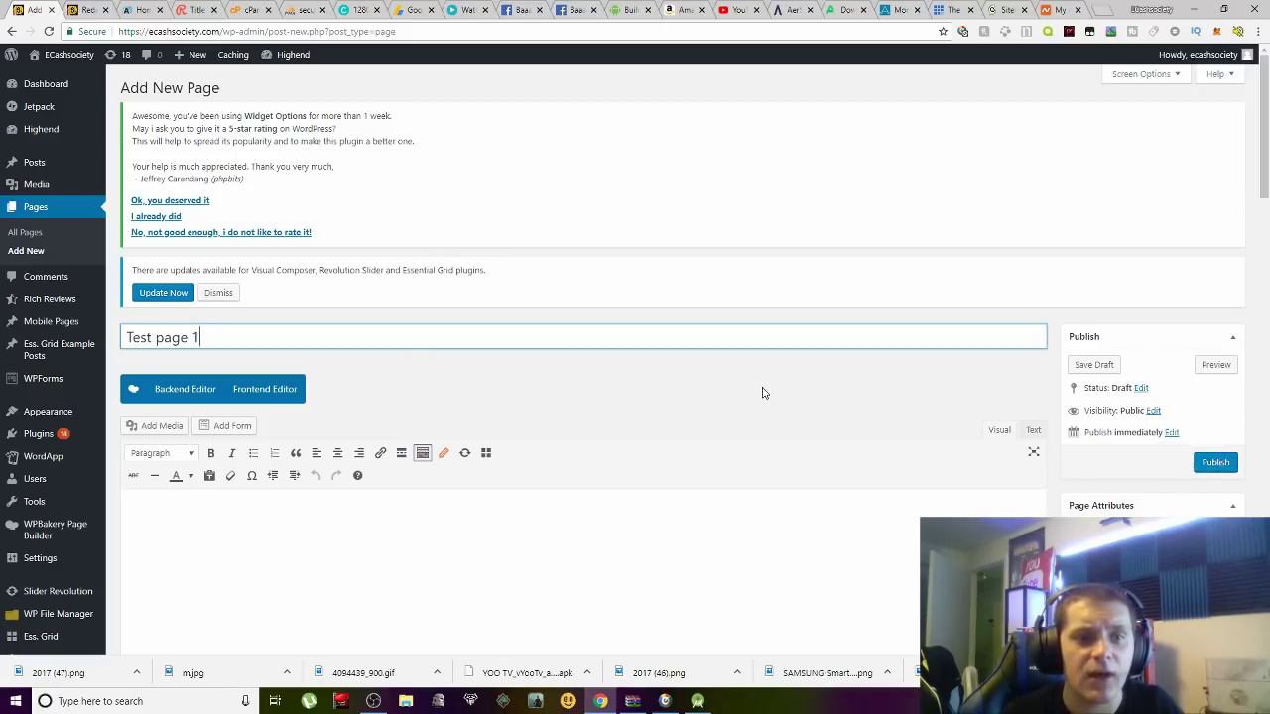
mouse_move(60, 54)
click(44, 78)
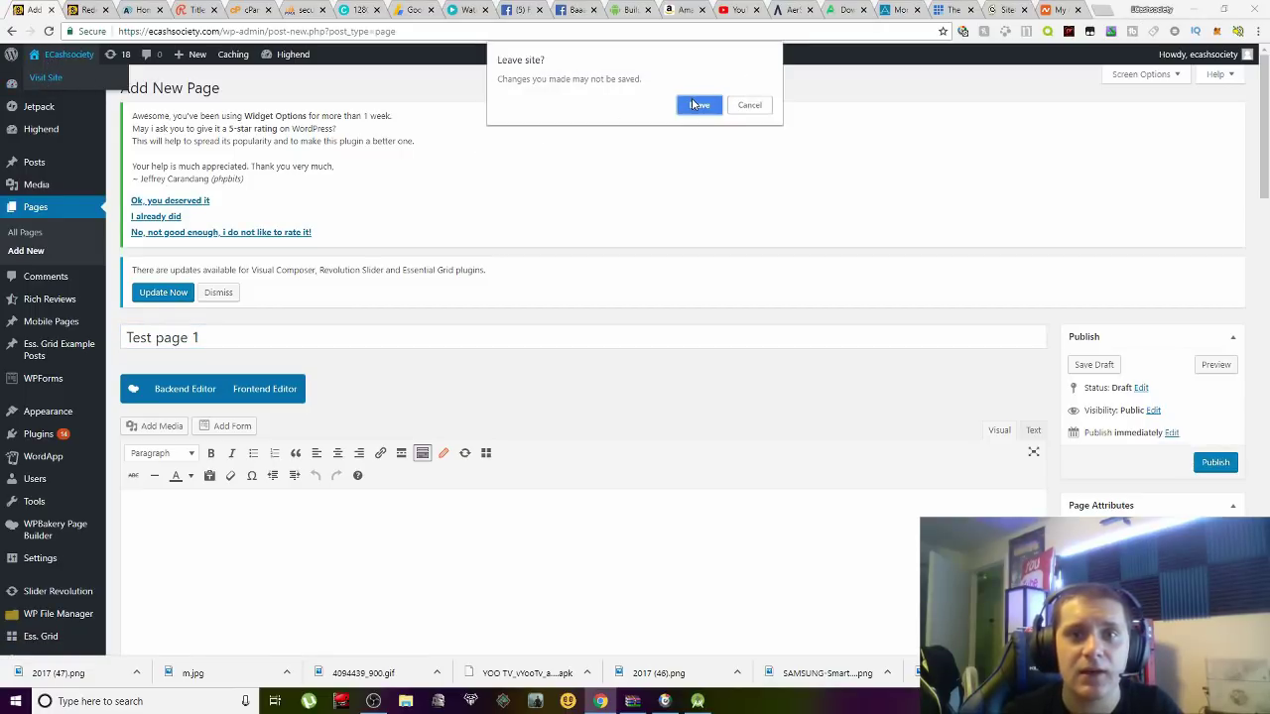
click(698, 105)
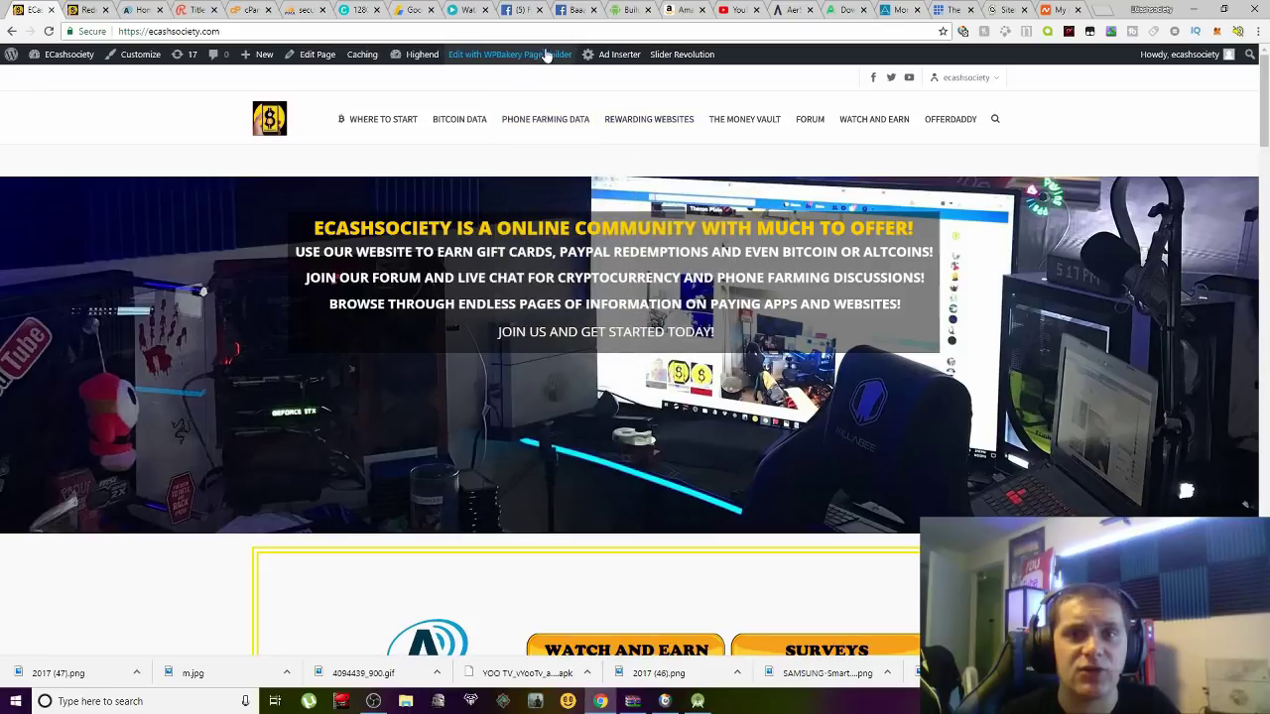
Step: Open the homepage in WPBakery Page Builder and go to the yellow-bordered row below the header image
click(460, 58)
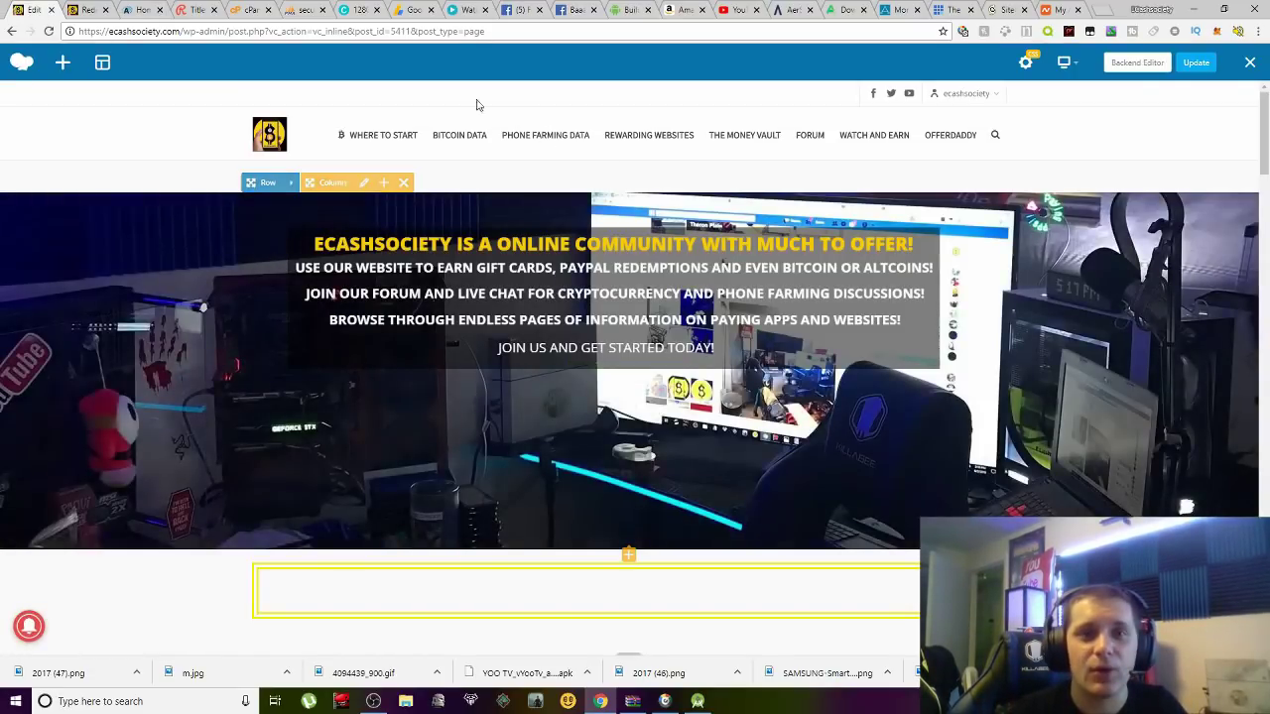
mouse_move(545, 134)
drag(1265, 123, 1264, 155)
mouse_move(536, 388)
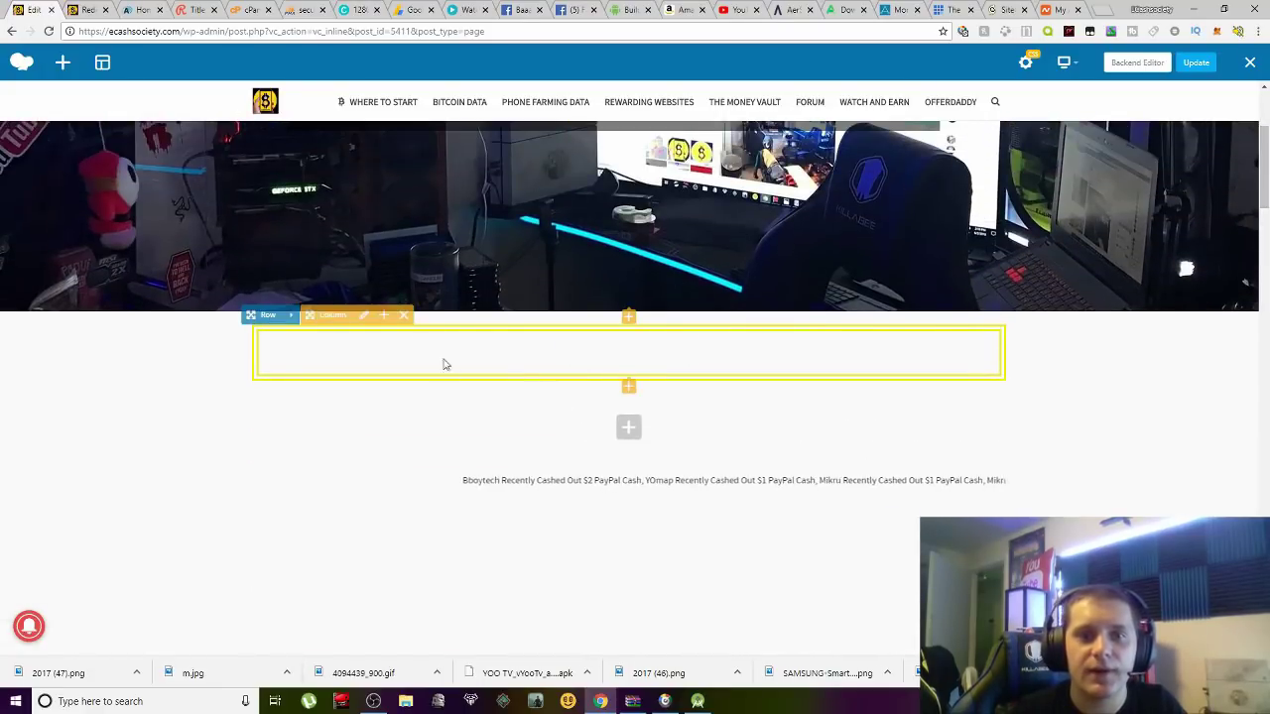
Step: Examine the logo and button images in the yellow-bordered row's Text Block settings and exit the page builder without saving
mouse_move(694, 364)
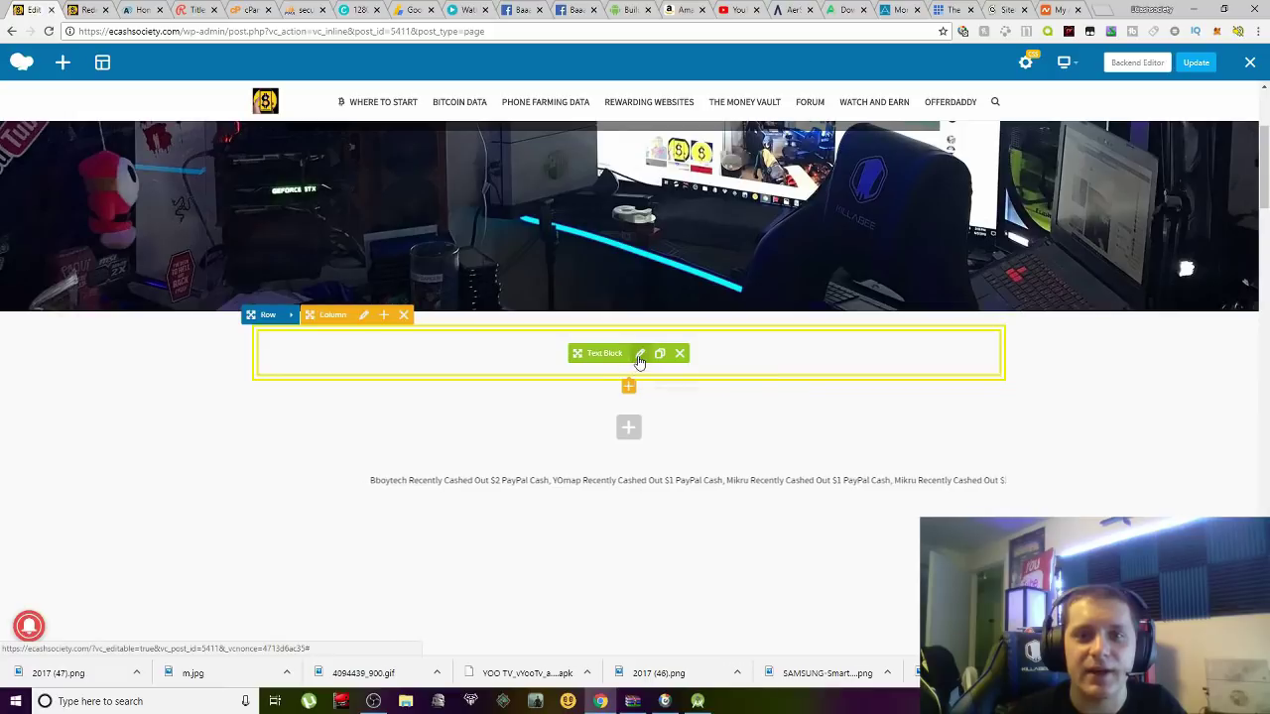
click(640, 355)
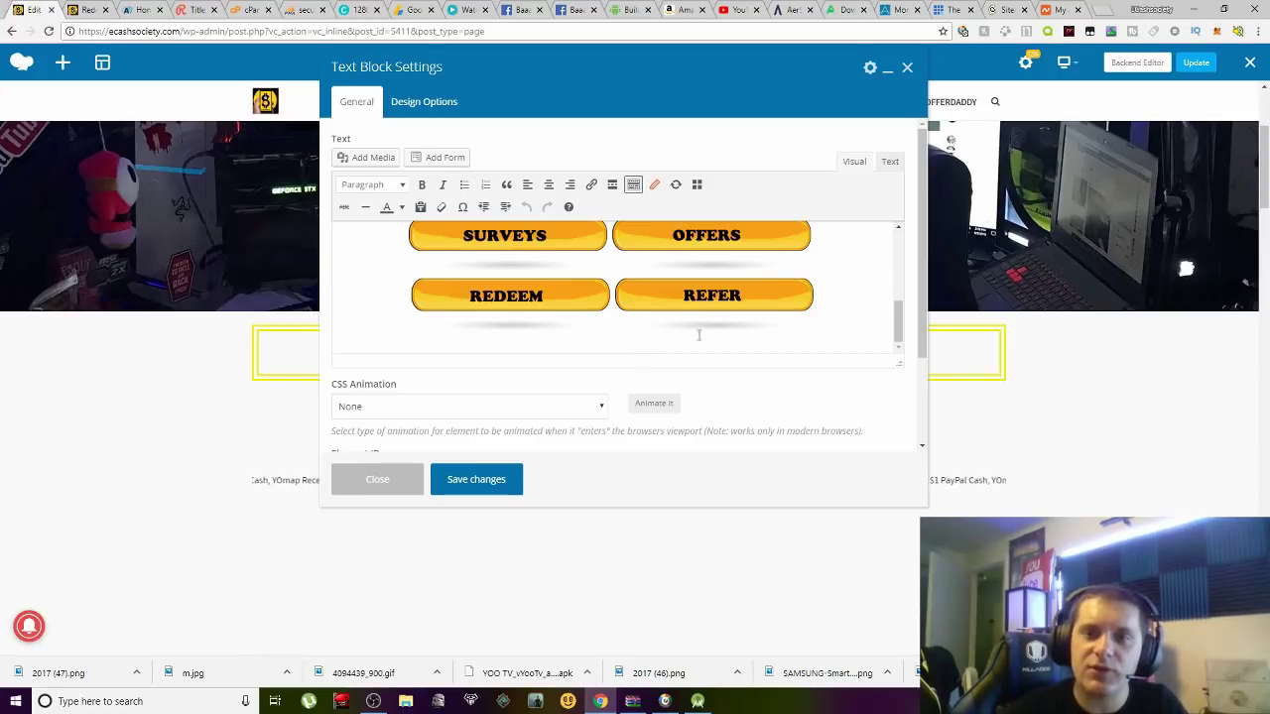
drag(900, 322, 899, 244)
click(816, 238)
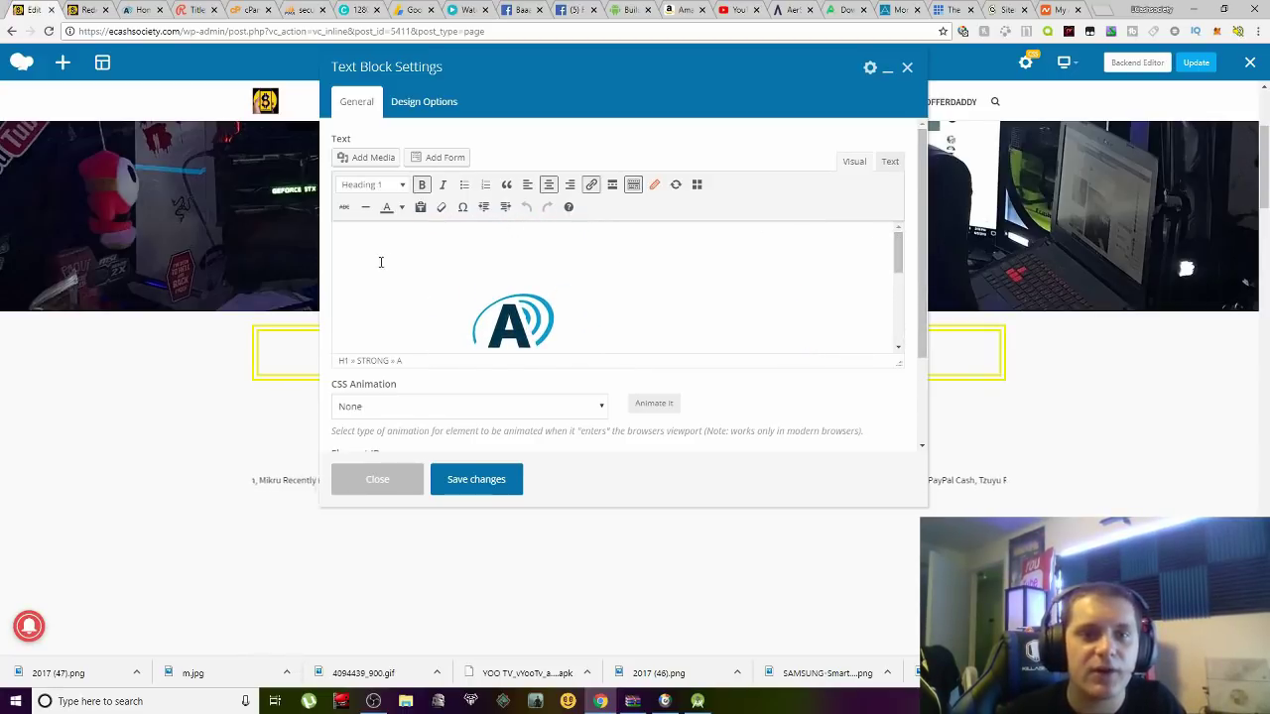
click(464, 268)
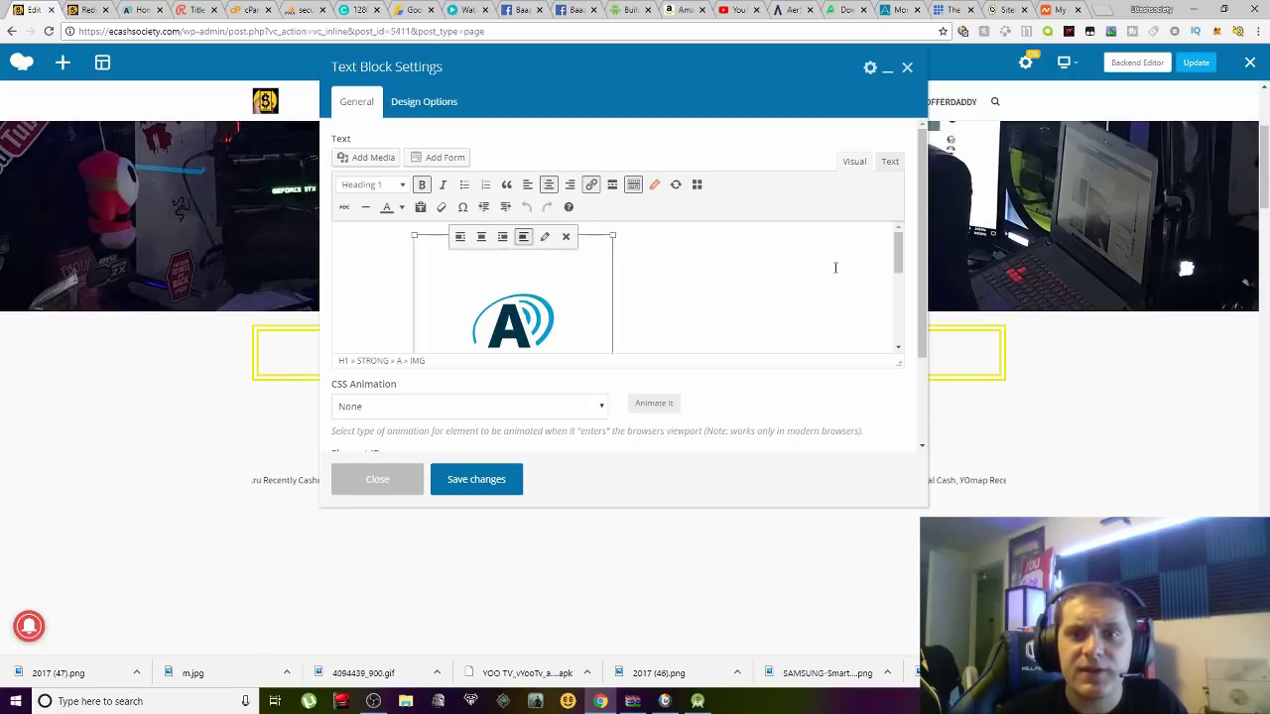
drag(900, 265, 899, 309)
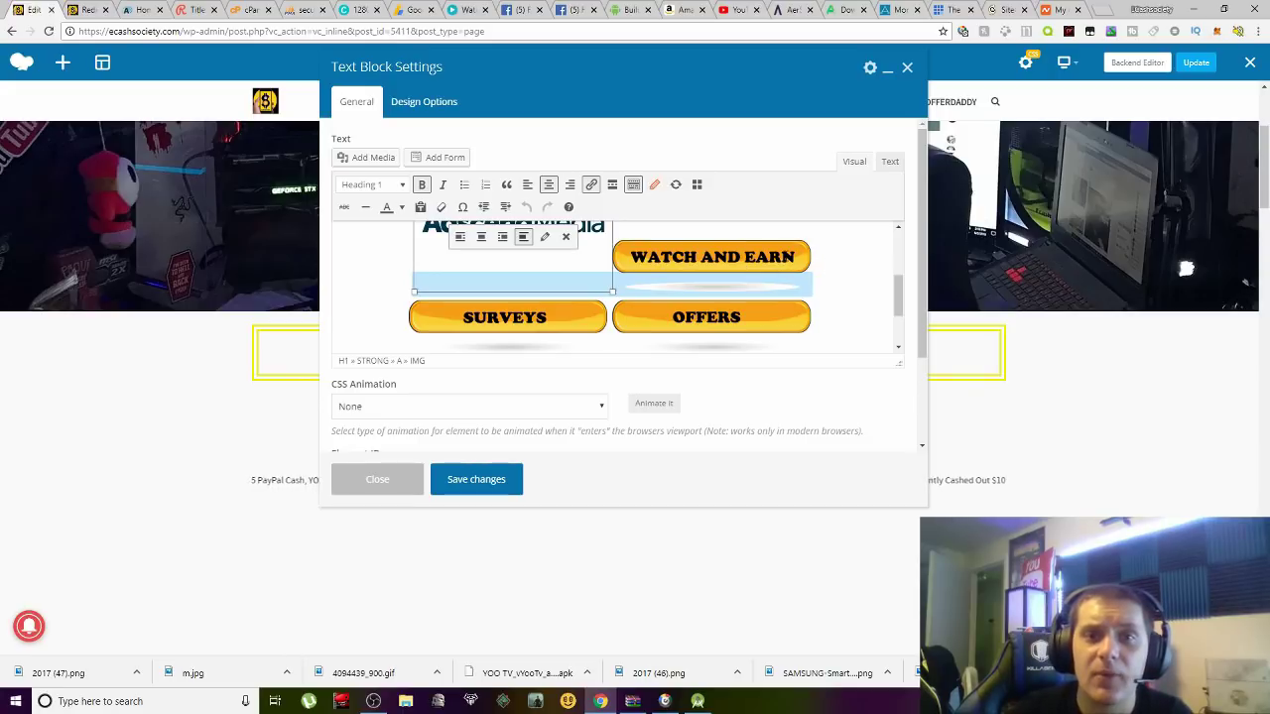
click(712, 263)
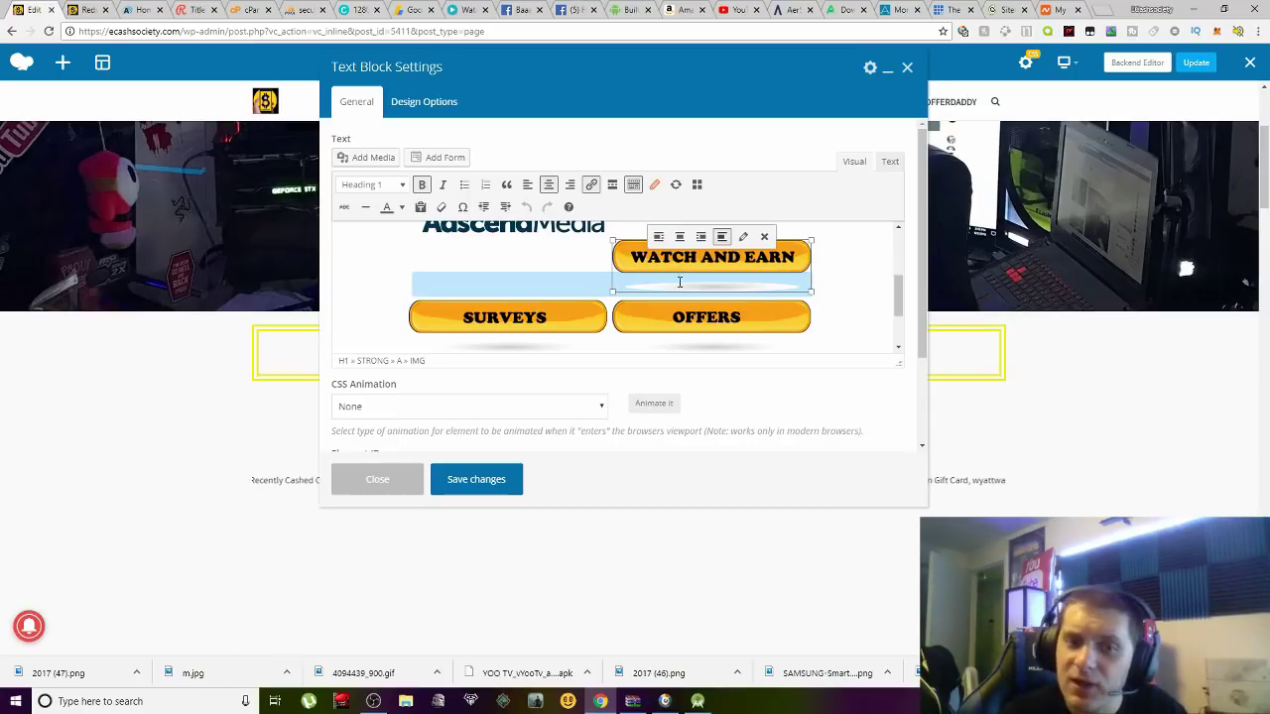
click(907, 69)
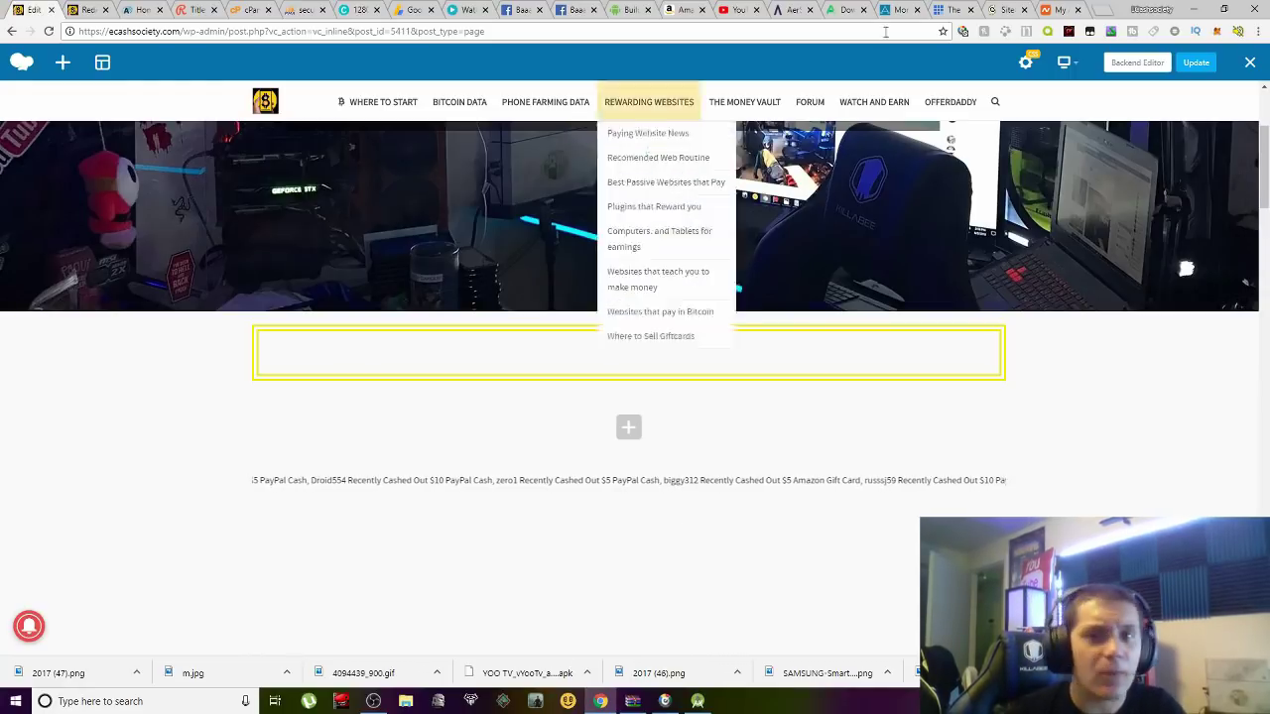
click(1247, 66)
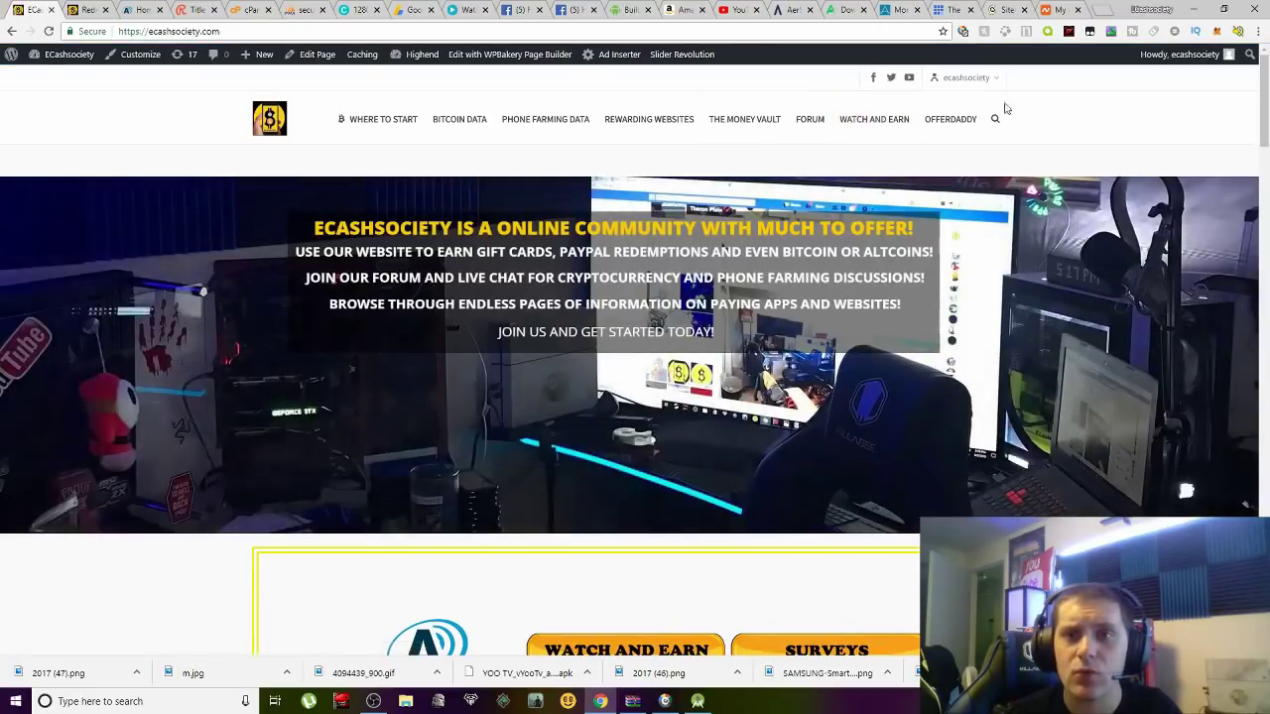
Step: Open the site's Forum from the homepage to view its board index and return to the homepage
mouse_move(804, 130)
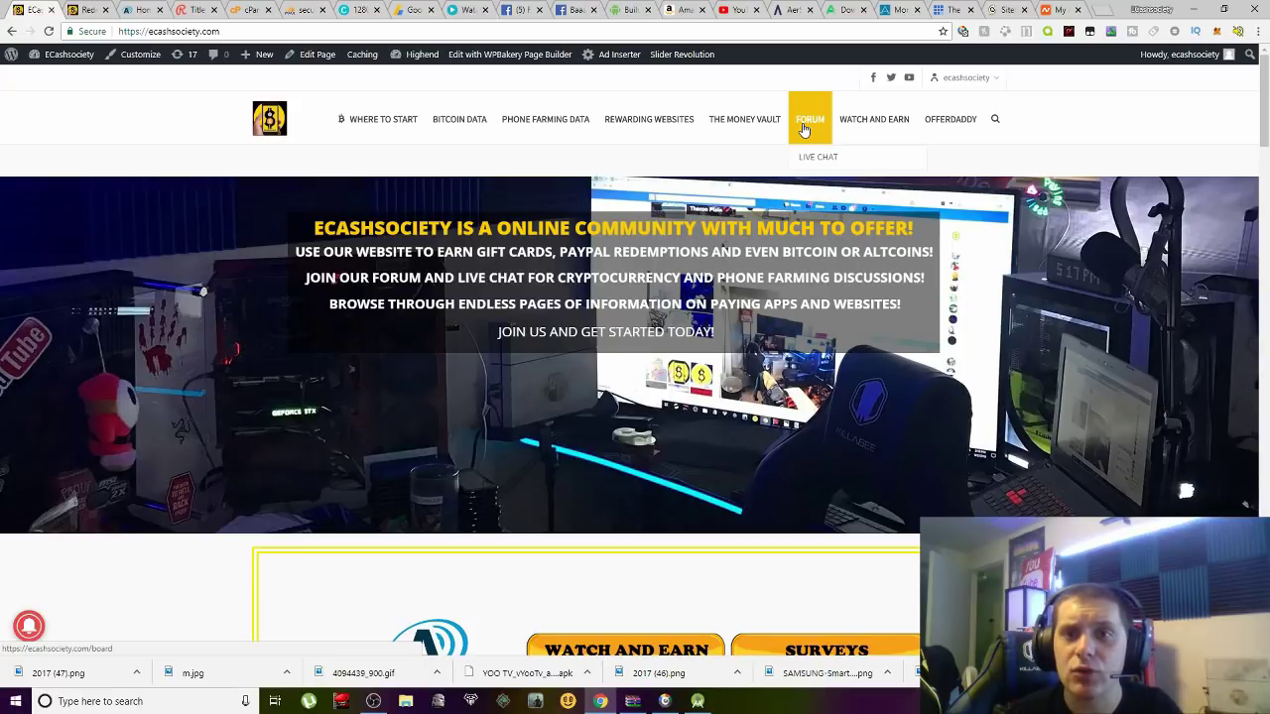
click(804, 129)
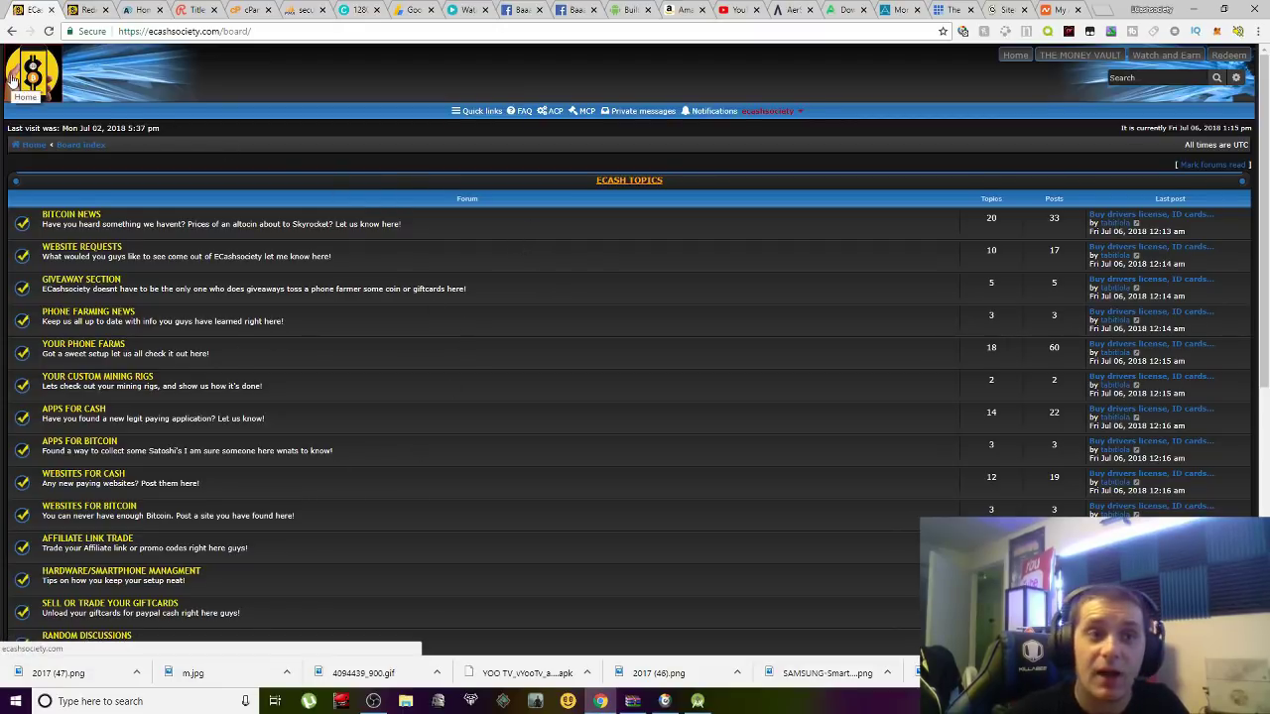
click(61, 87)
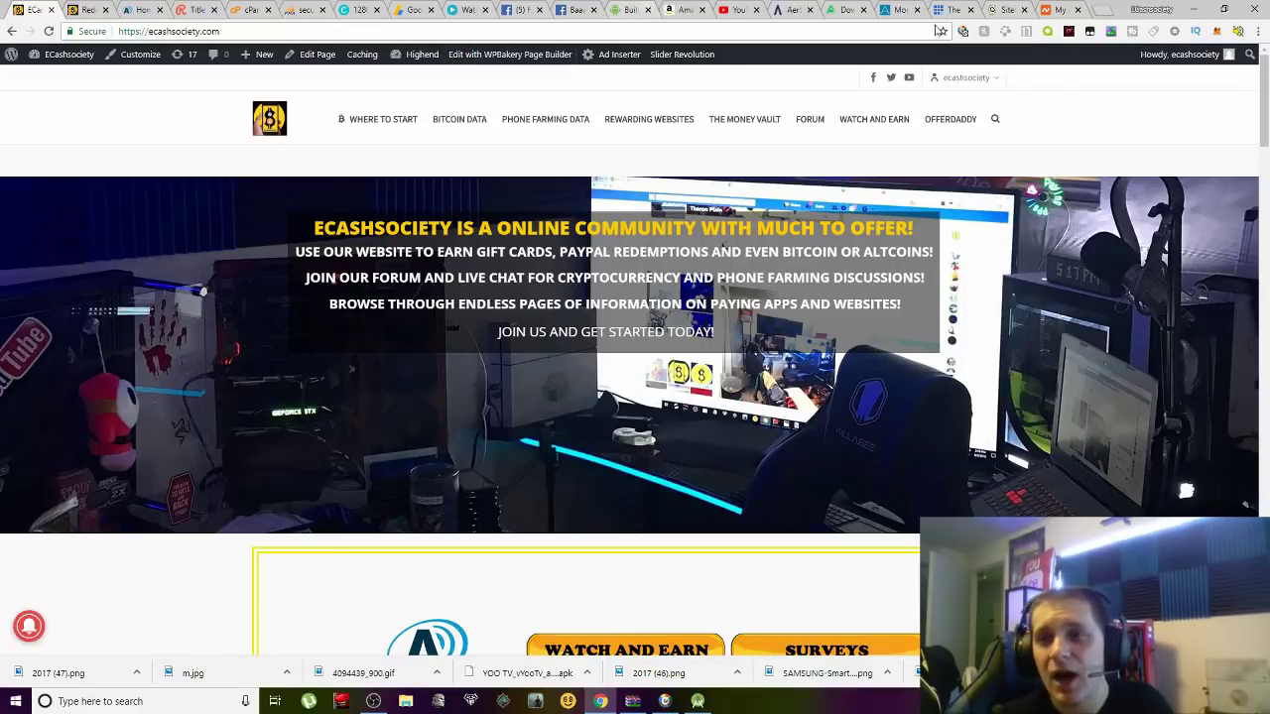
Step: Review the homepage's yellow-bordered button section and the pages listed under Phone Farming Data
drag(1267, 87, 1266, 136)
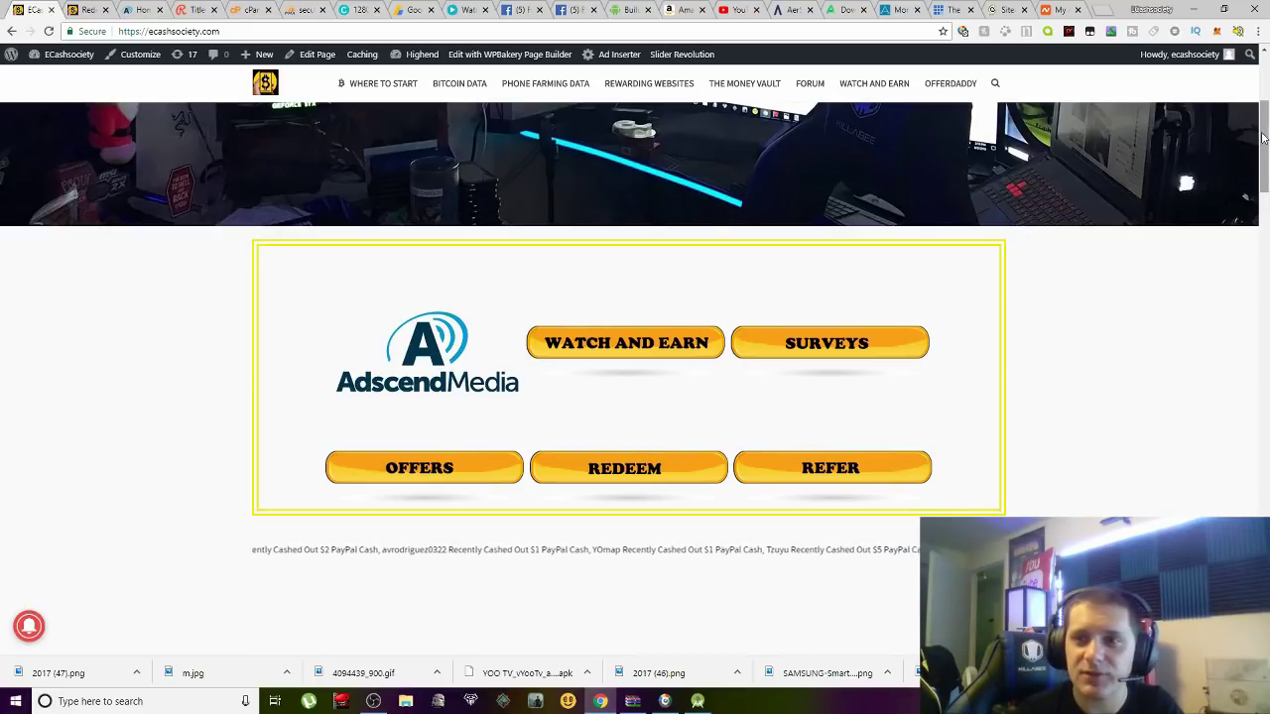
mouse_move(1266, 136)
mouse_down()
mouse_move(1264, 162)
mouse_move(1267, 142)
mouse_up()
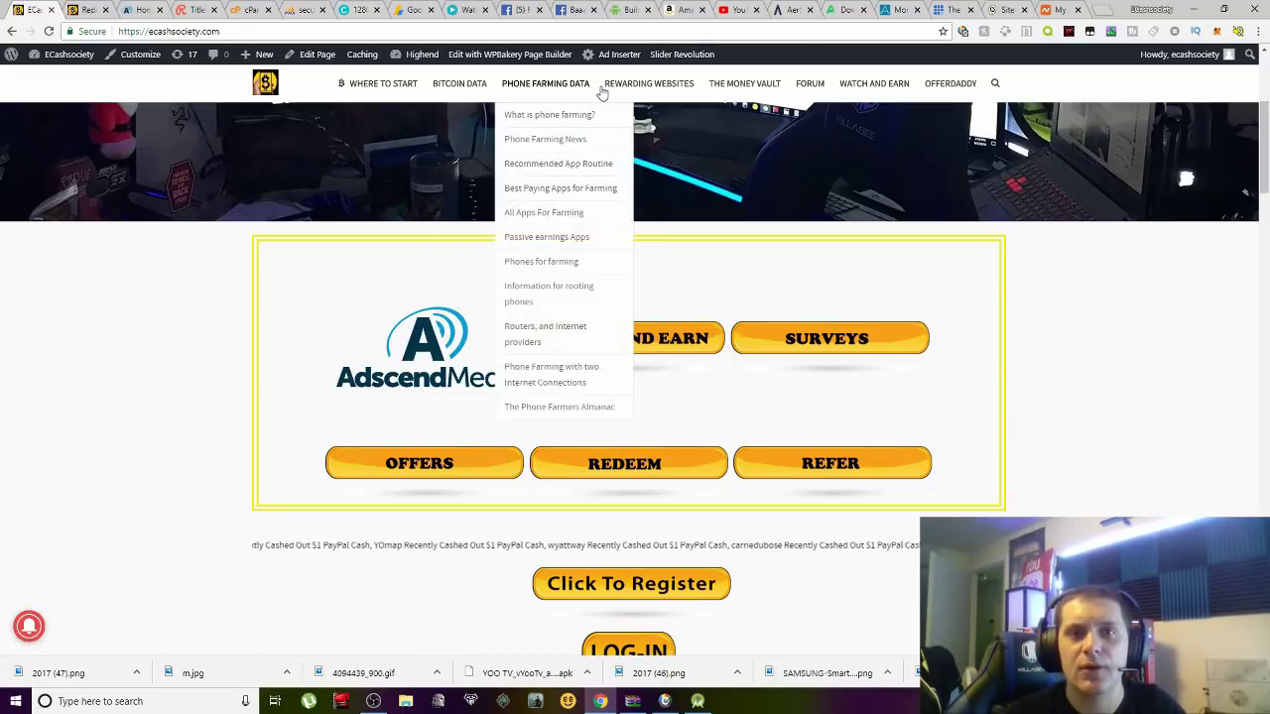
mouse_move(466, 87)
mouse_move(539, 86)
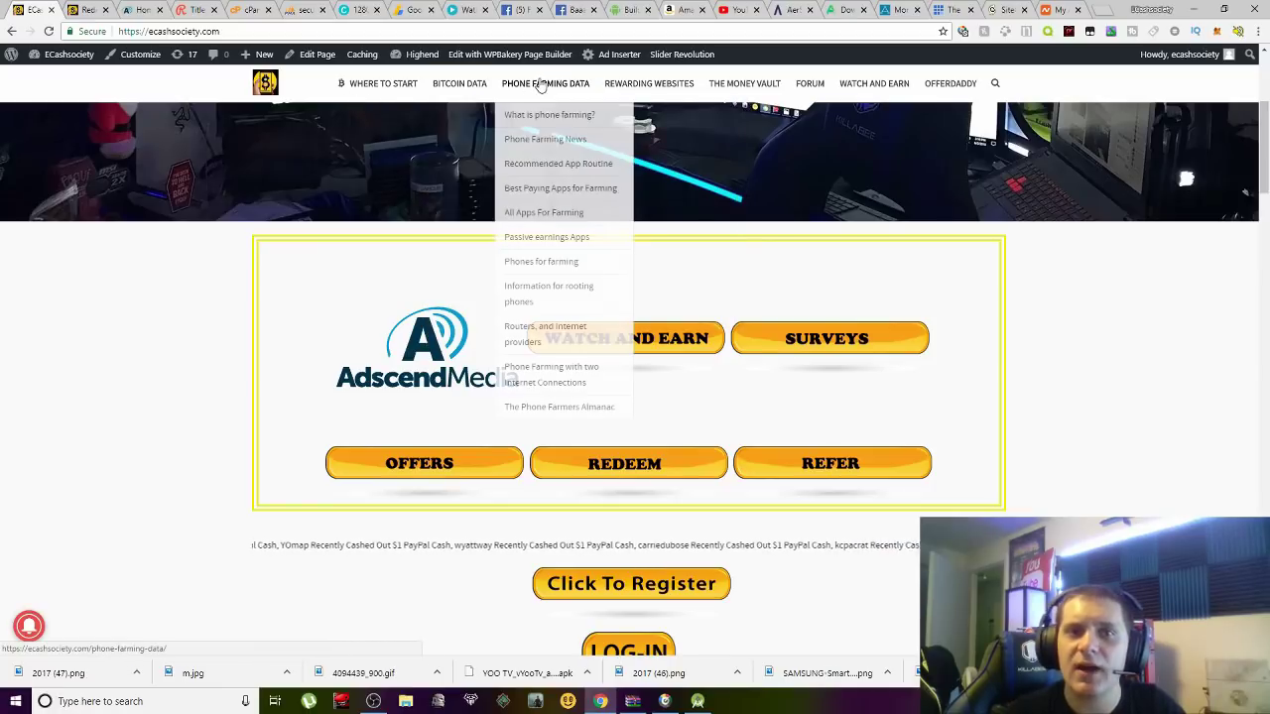